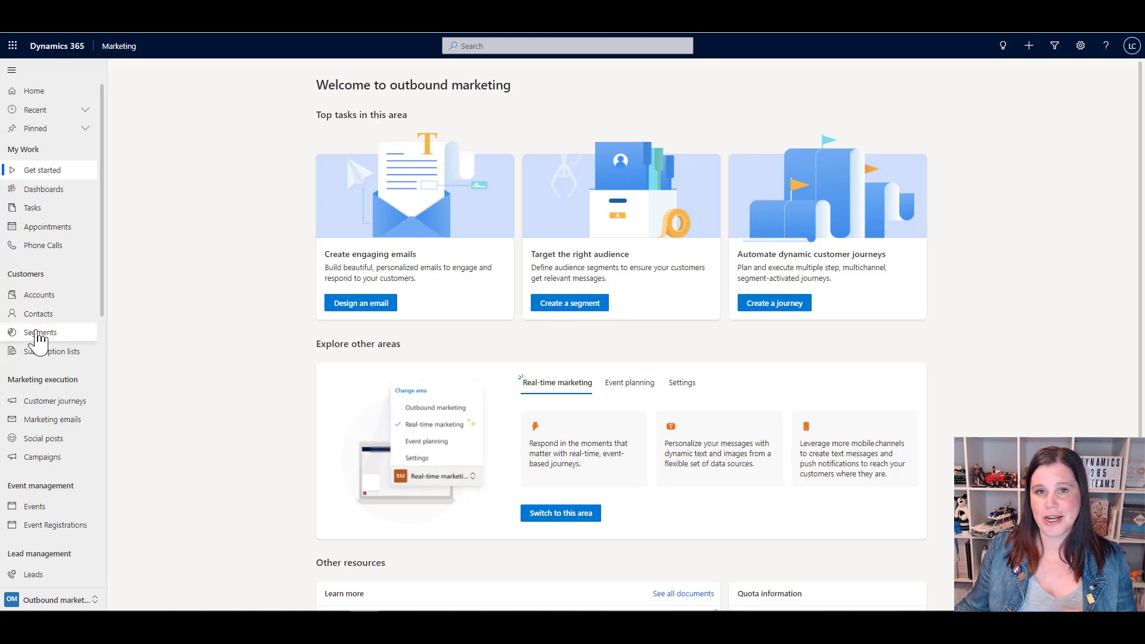
- Create a new dynamic segment from the segments list, skipping the template selection
{"action": "left_click", "coordinate": [37, 333]}
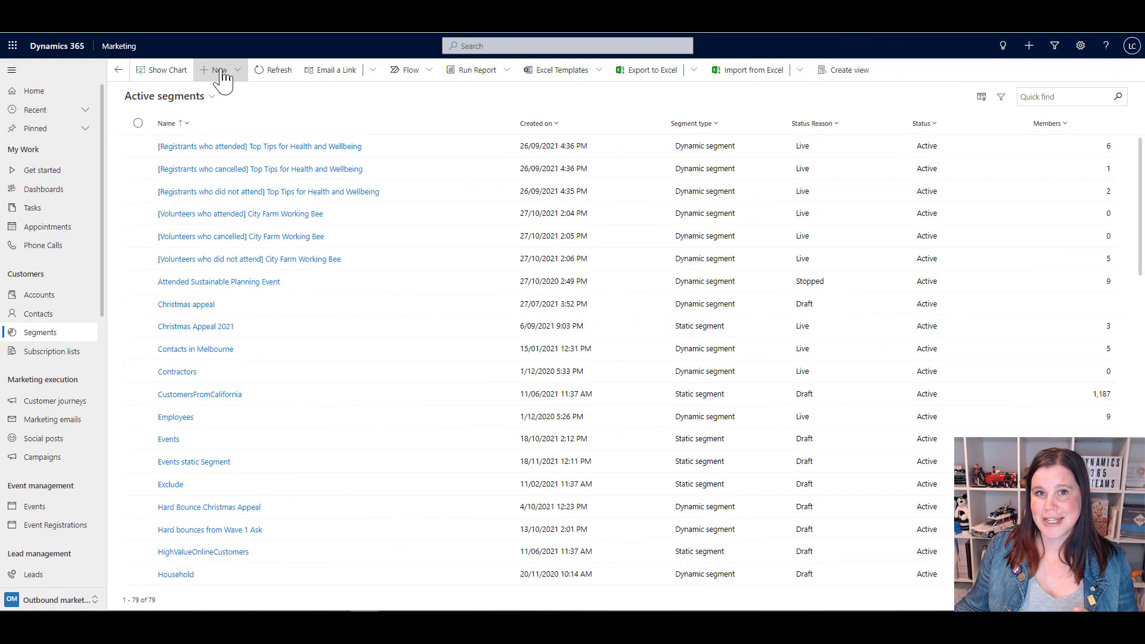
{"action": "left_click", "coordinate": [219, 70]}
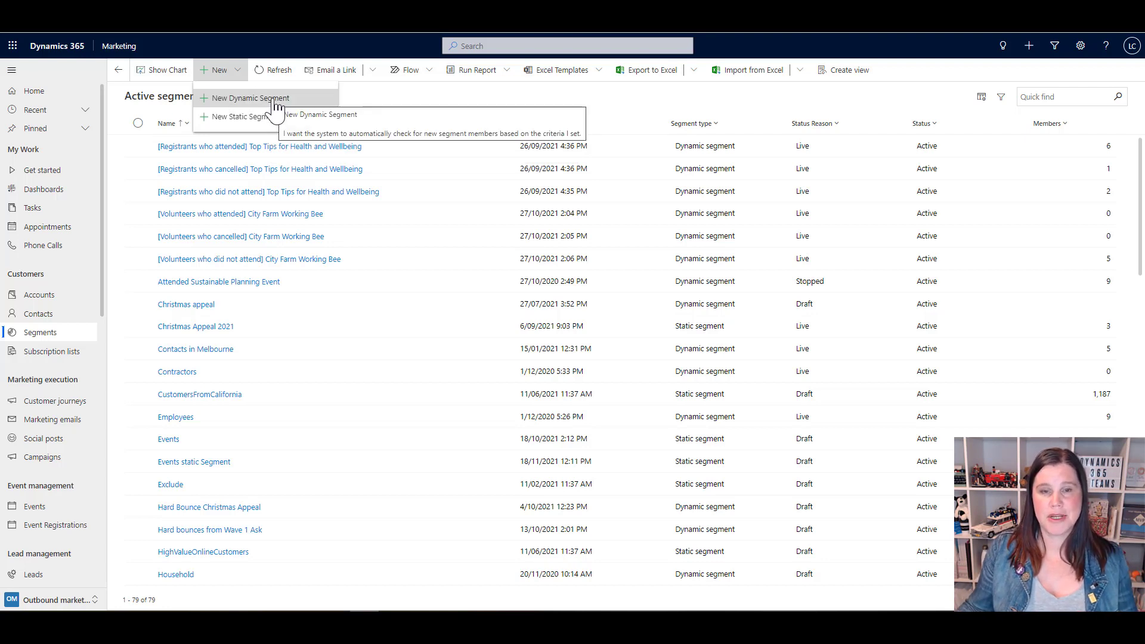
{"action": "left_click", "coordinate": [274, 101]}
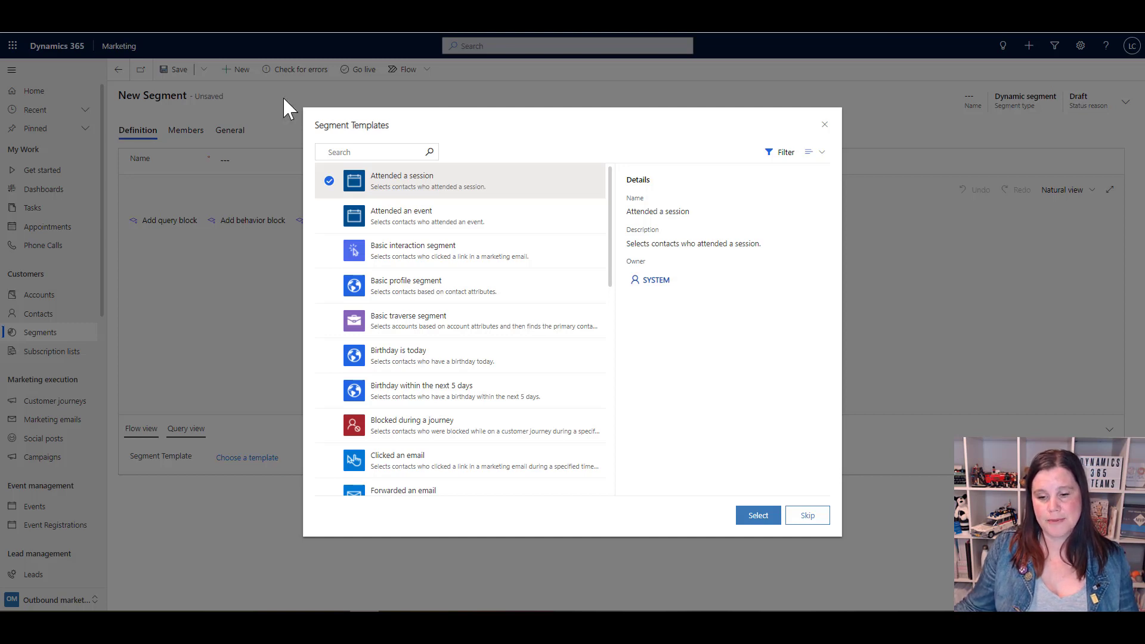
{"action": "left_click", "coordinate": [808, 517]}
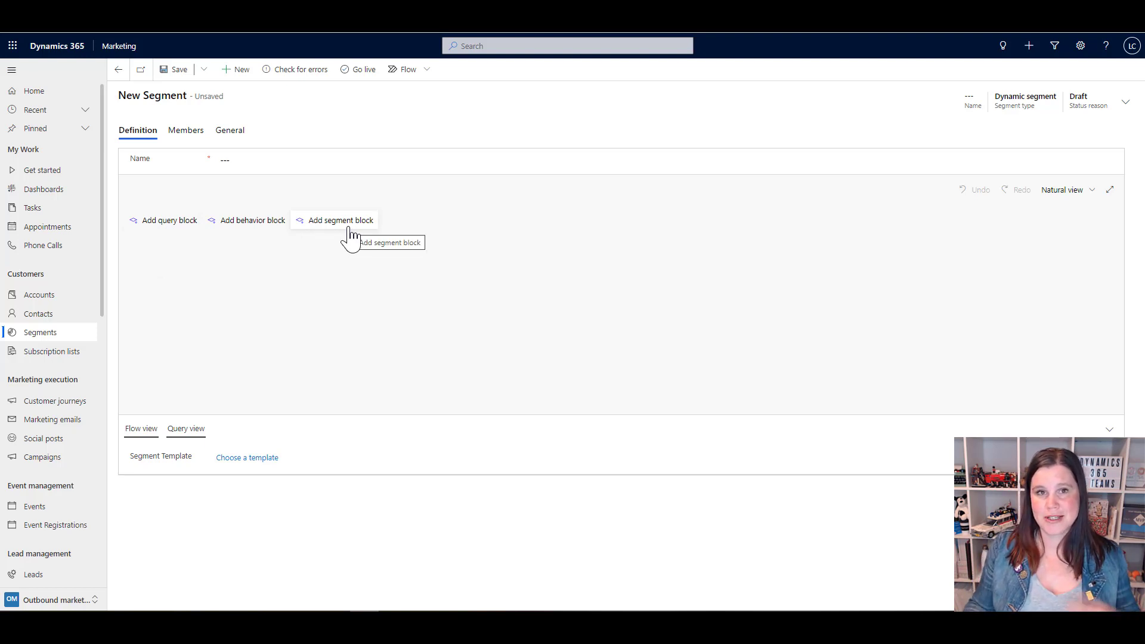
- Add a query block to the segment with the Contact condition City is Sydney
{"action": "left_click", "coordinate": [162, 221]}
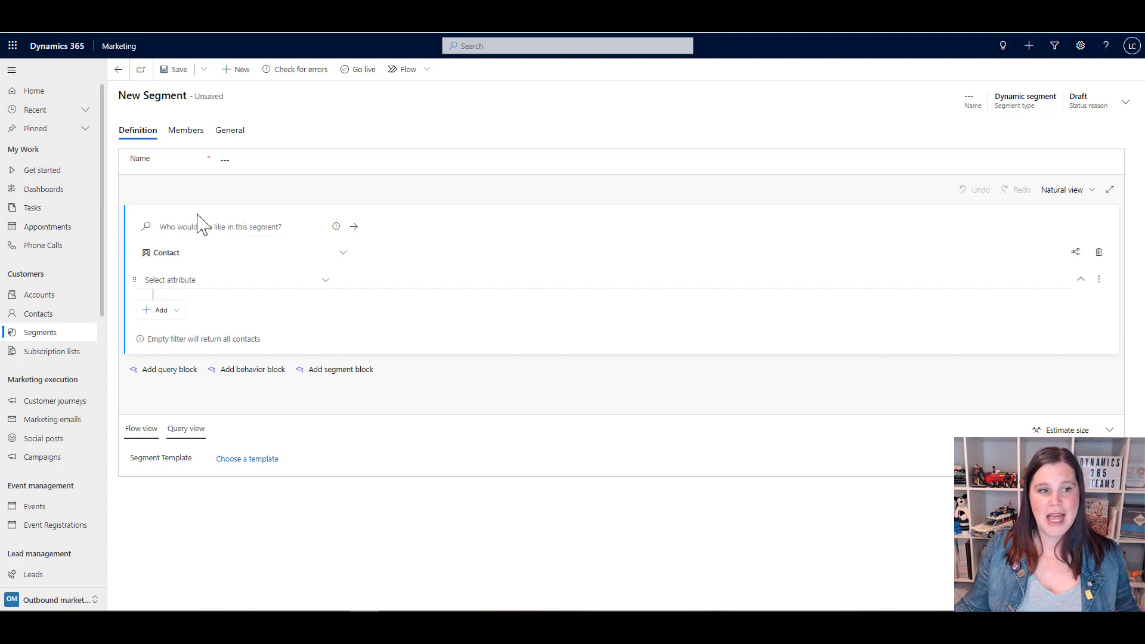
{"action": "left_click", "coordinate": [182, 280]}
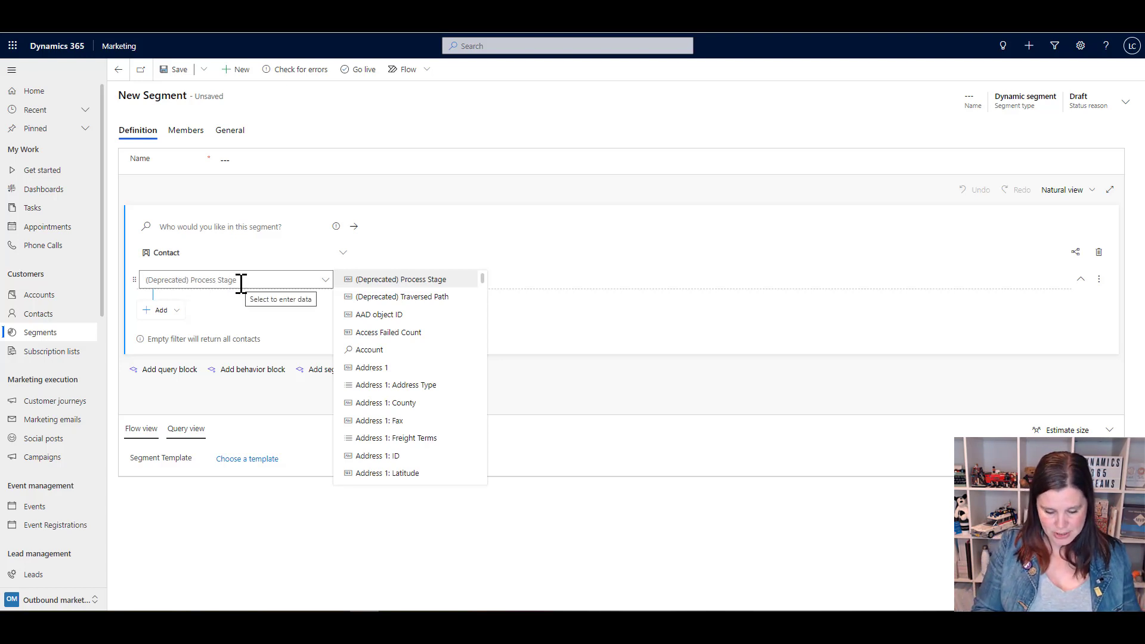
{"action": "type", "text": "city"}
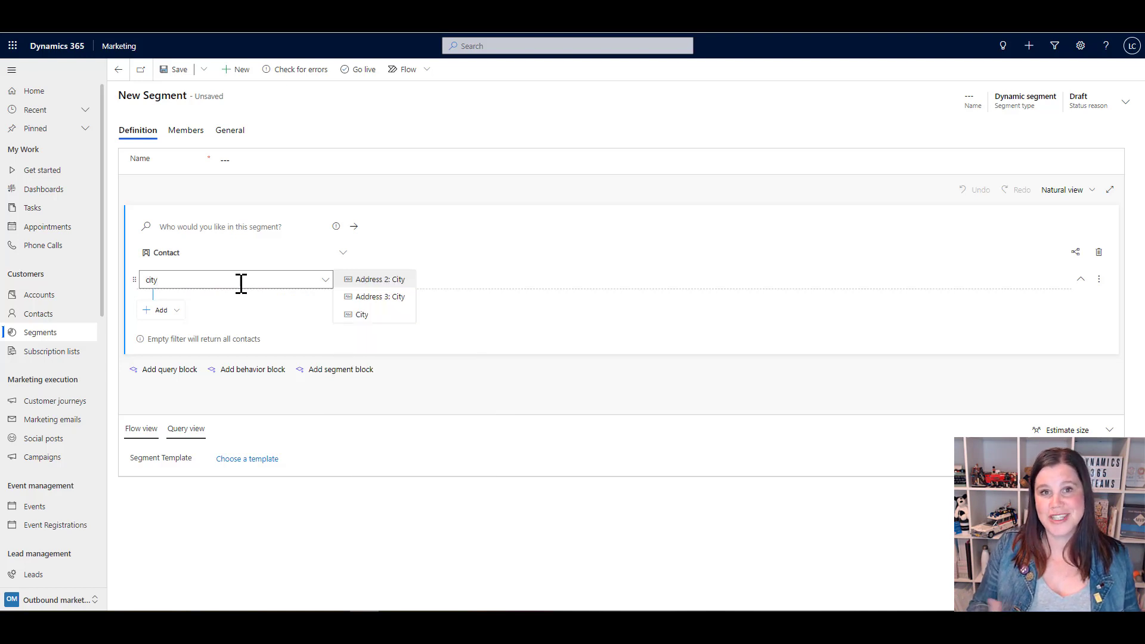
{"action": "left_click", "coordinate": [357, 315]}
{"action": "left_click", "coordinate": [475, 280]}
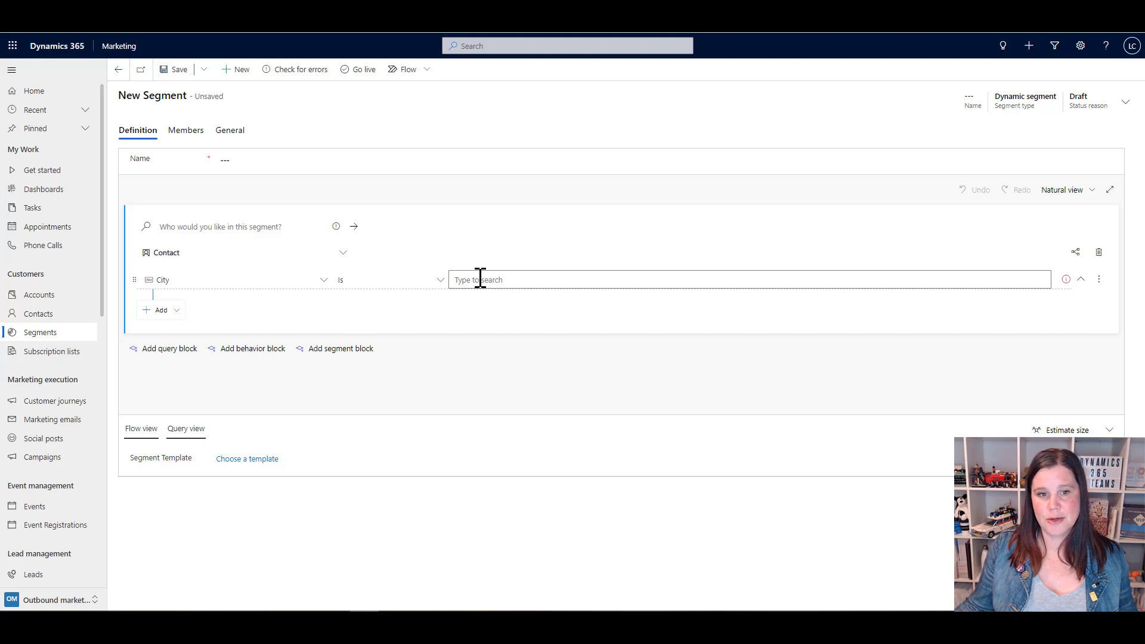
{"action": "type", "text": "S"}
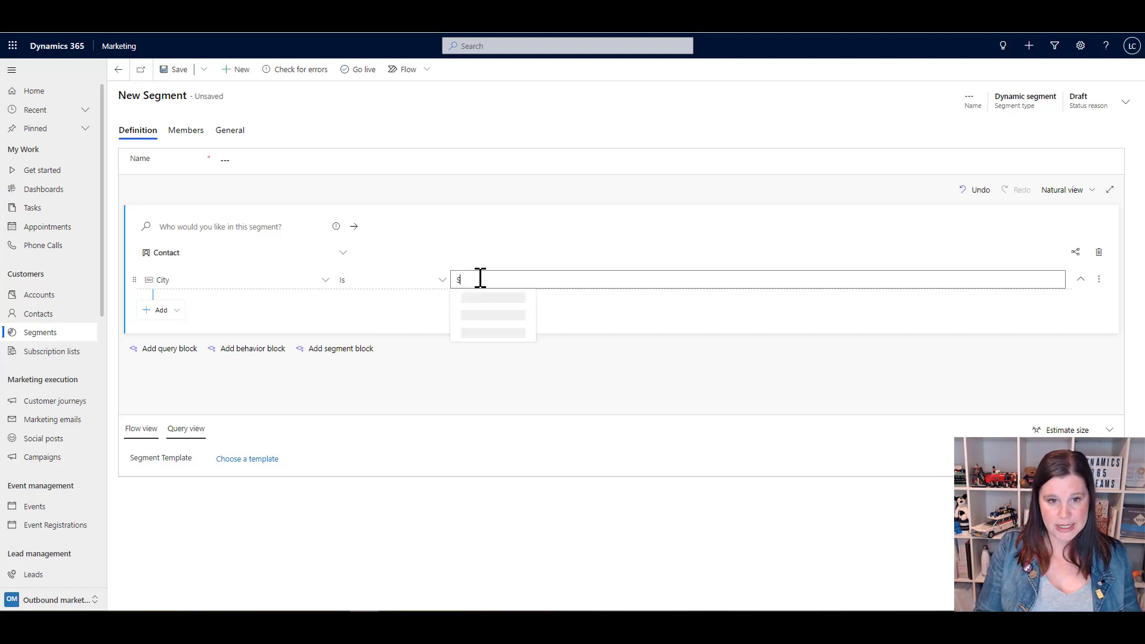
{"action": "type", "text": "dy"}
{"action": "key", "text": "BackSpace"}
{"action": "key", "text": "BackSpace"}
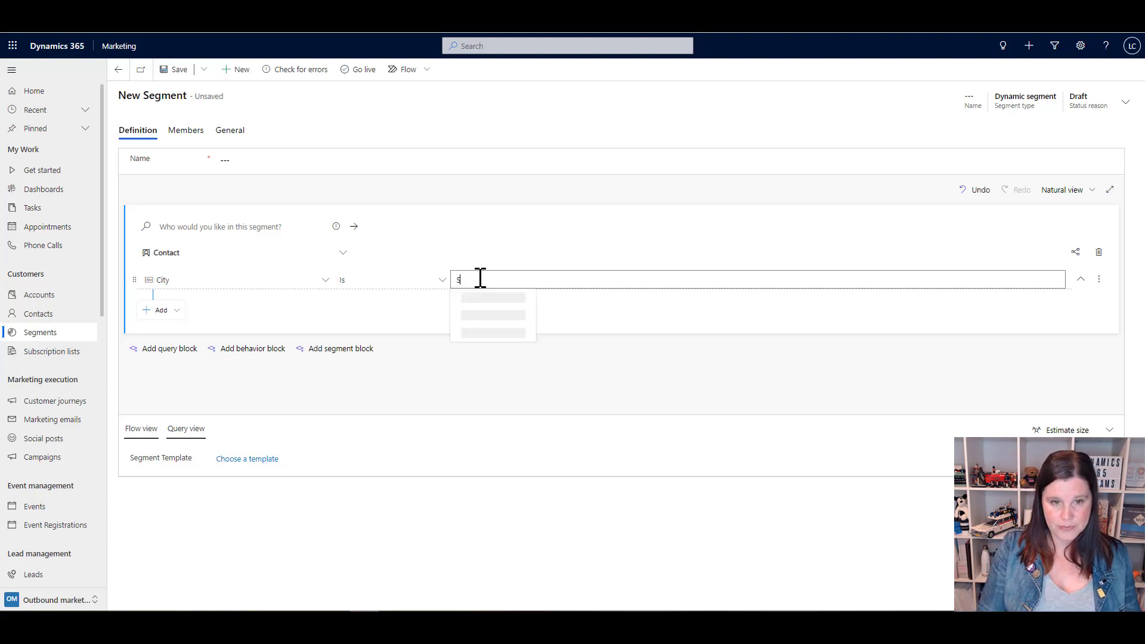
{"action": "type", "text": "ydney"}
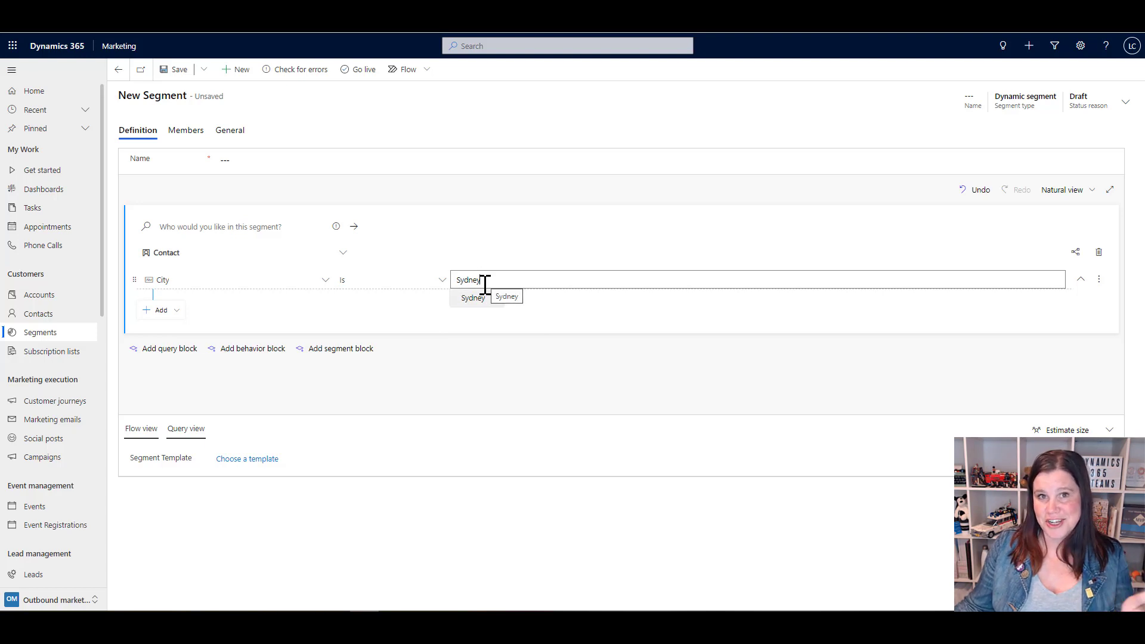
{"action": "left_click", "coordinate": [420, 288]}
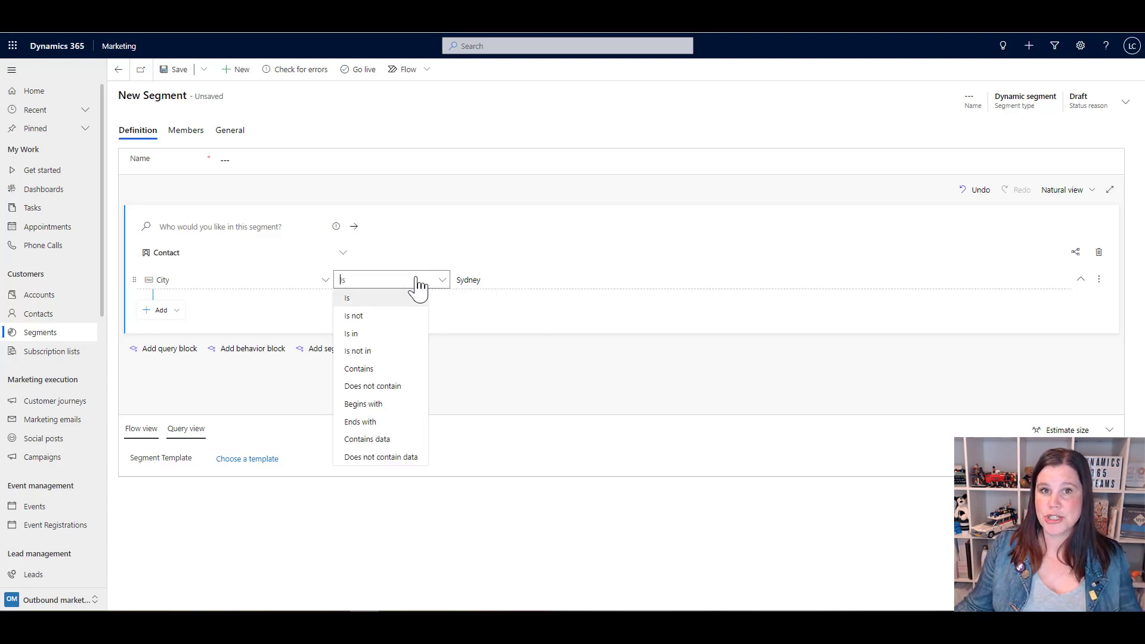
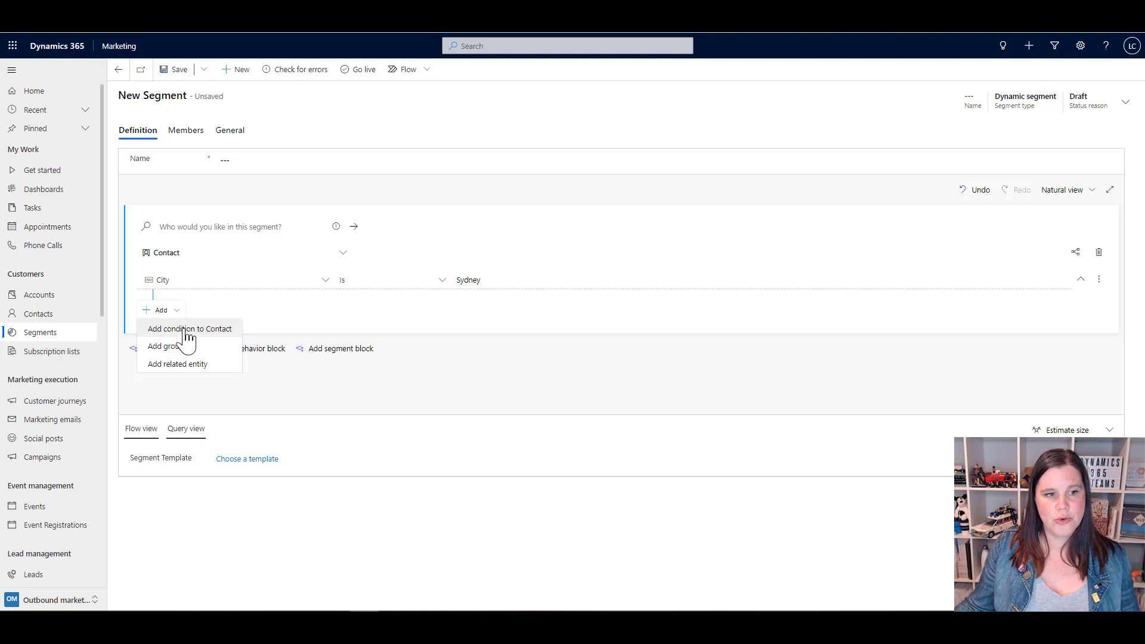
- Add a second Contact condition, joined with AND, on the Created On attribute
{"action": "left_click", "coordinate": [186, 332]}
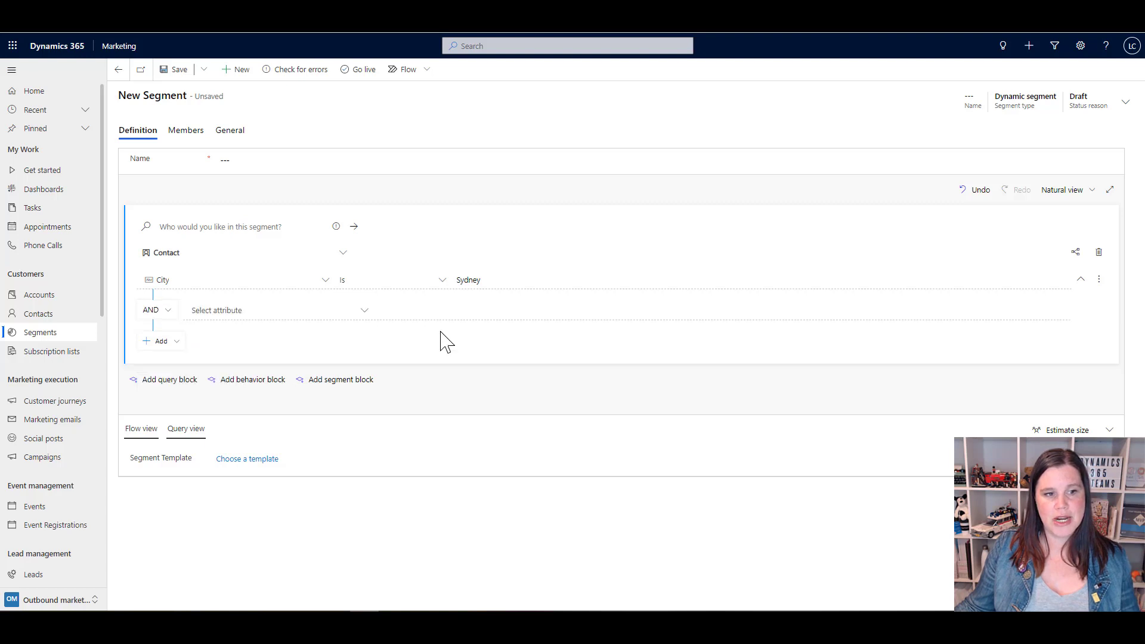
{"action": "left_click", "coordinate": [258, 311]}
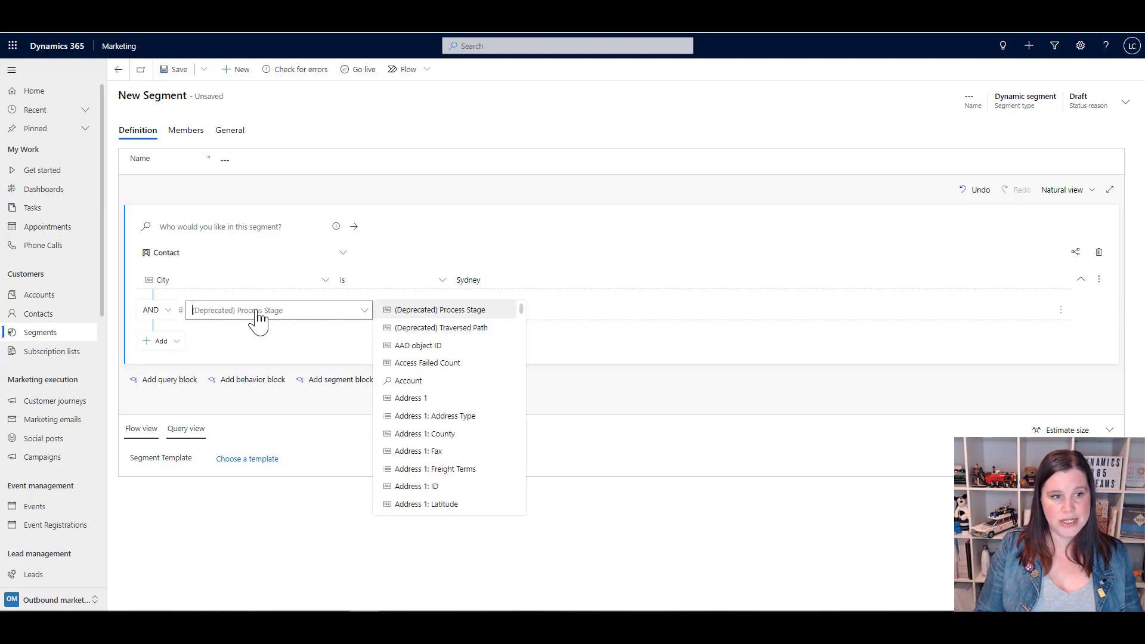
{"action": "type", "text": "created"}
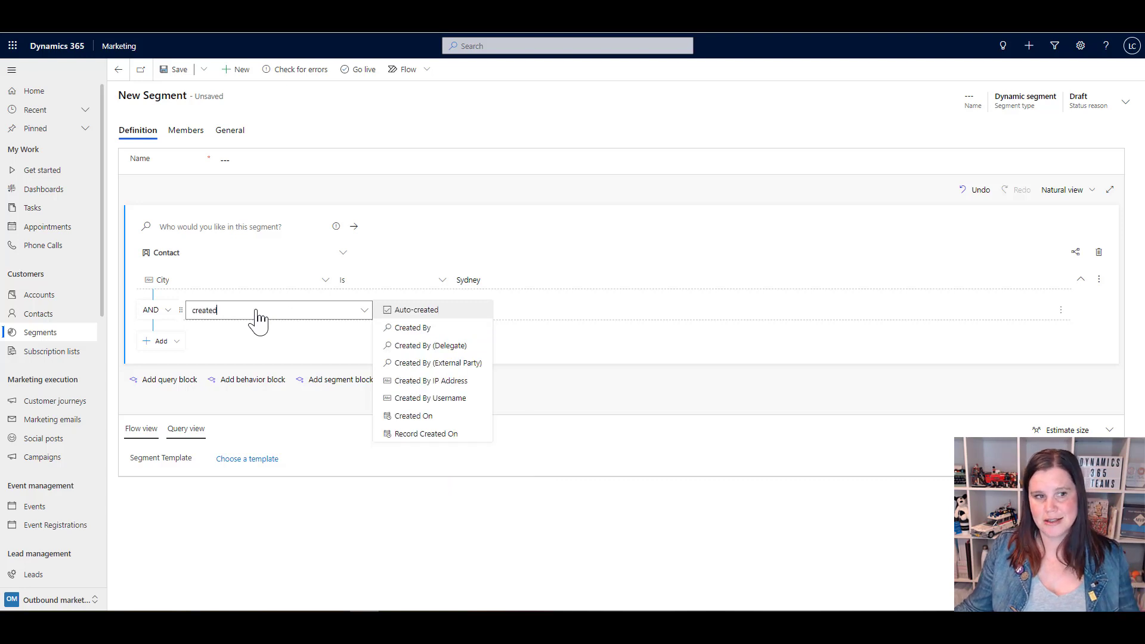
{"action": "left_click", "coordinate": [412, 417]}
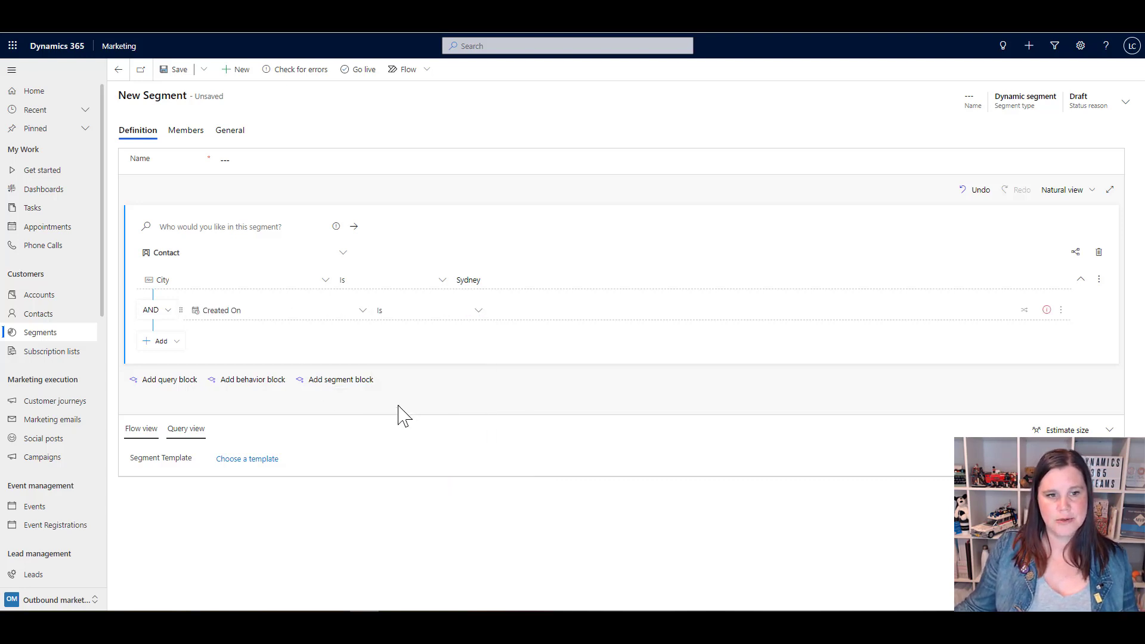
- Set the Created On condition to is on or after 30/11/2021
{"action": "left_click", "coordinate": [422, 322]}
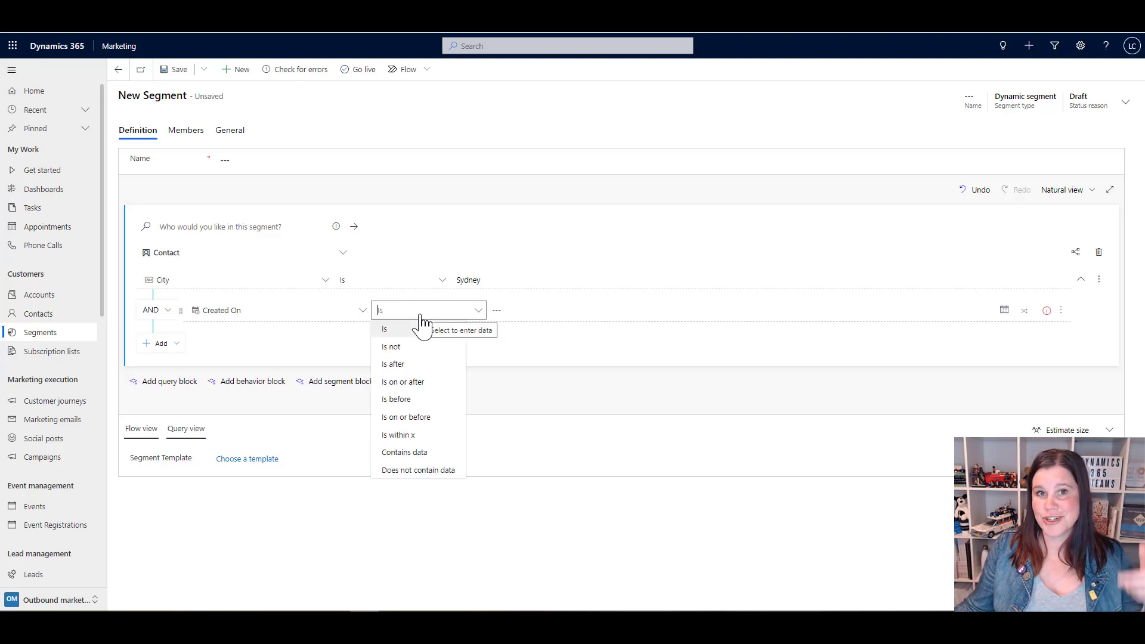
{"action": "left_click", "coordinate": [413, 382]}
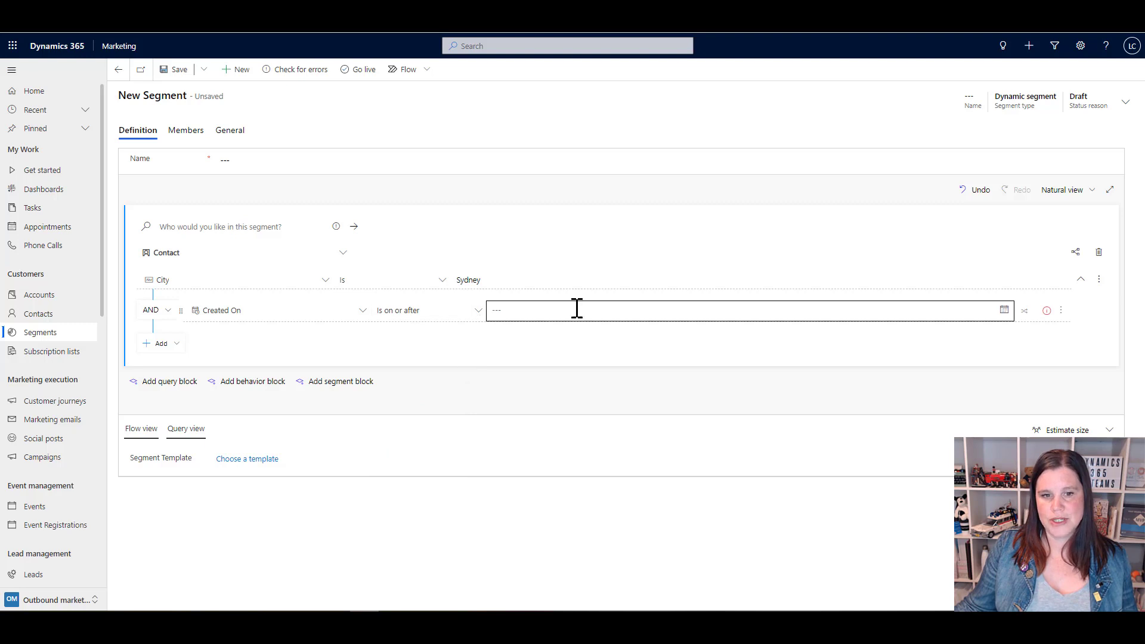
{"action": "left_click", "coordinate": [1007, 311]}
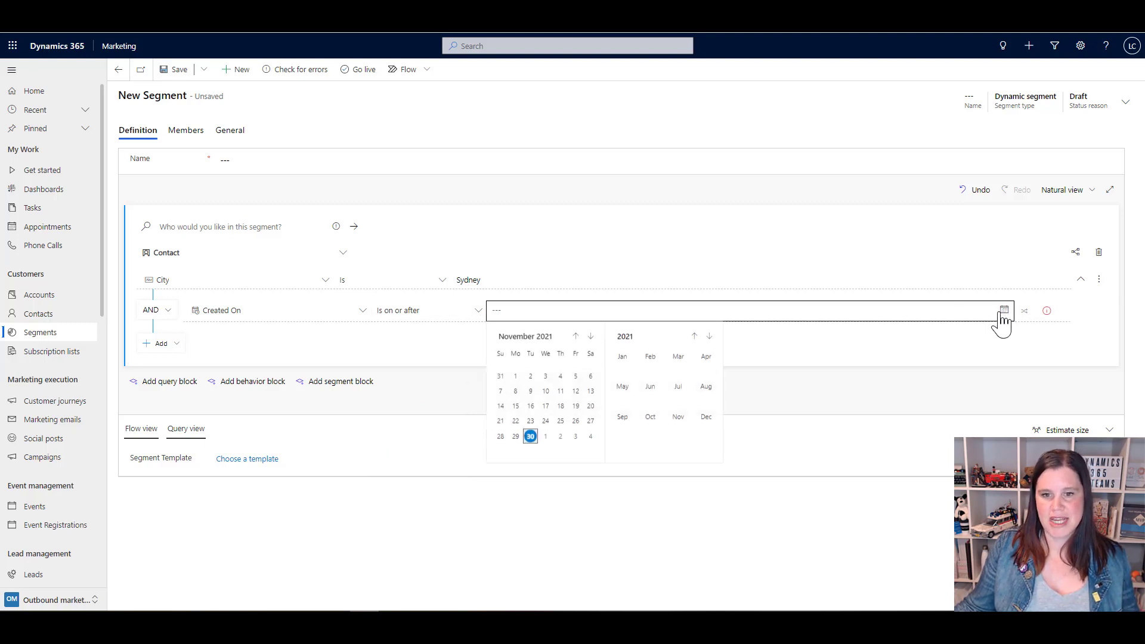
{"action": "left_click", "coordinate": [531, 437]}
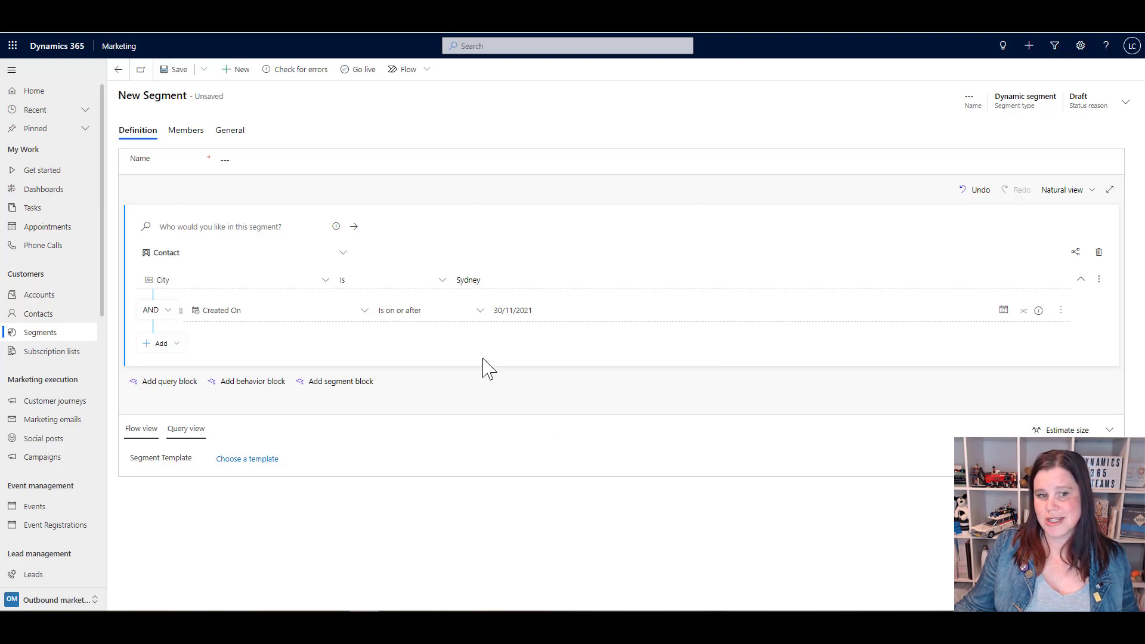
- Change the Created On condition to the "Is within x" operator with a range of 12 months ago
{"action": "left_click", "coordinate": [477, 316]}
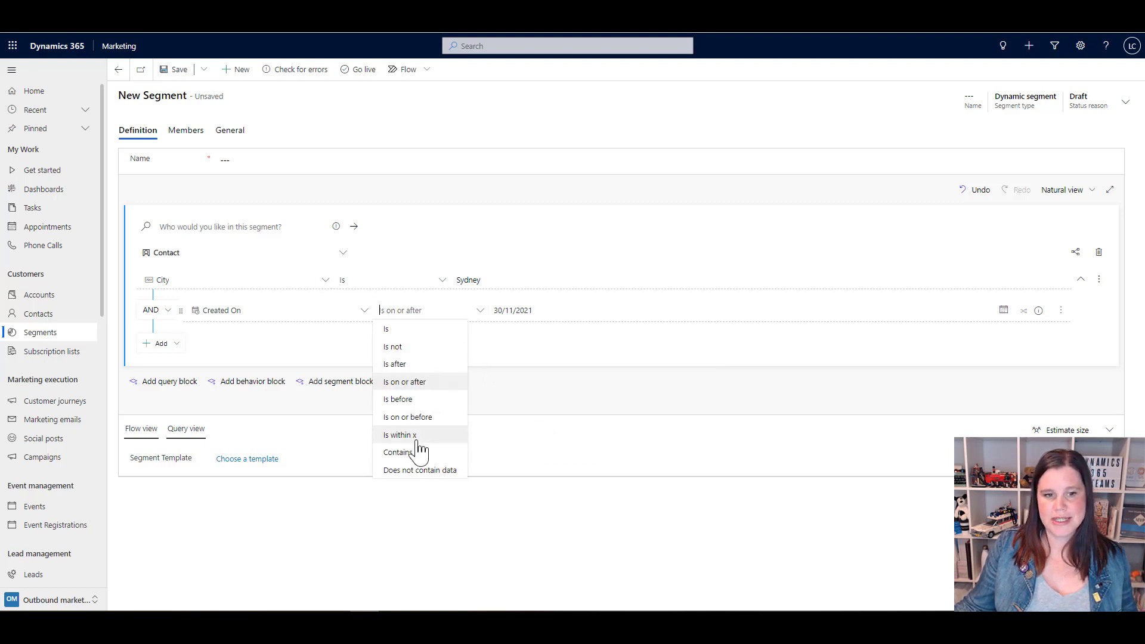
{"action": "left_click", "coordinate": [416, 438]}
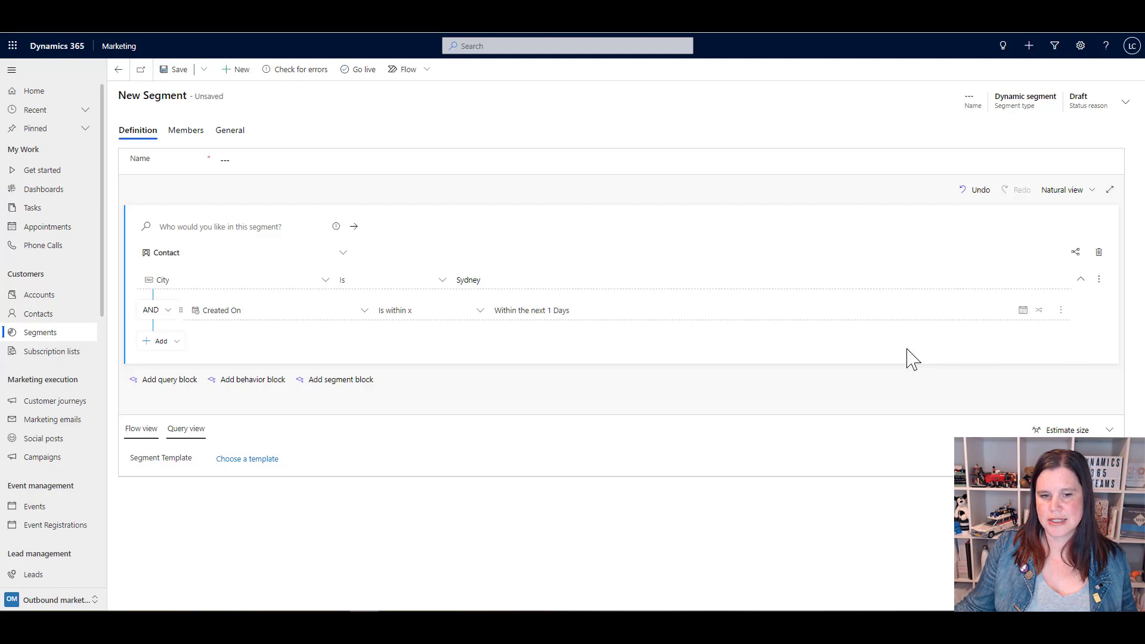
{"action": "left_click", "coordinate": [770, 313]}
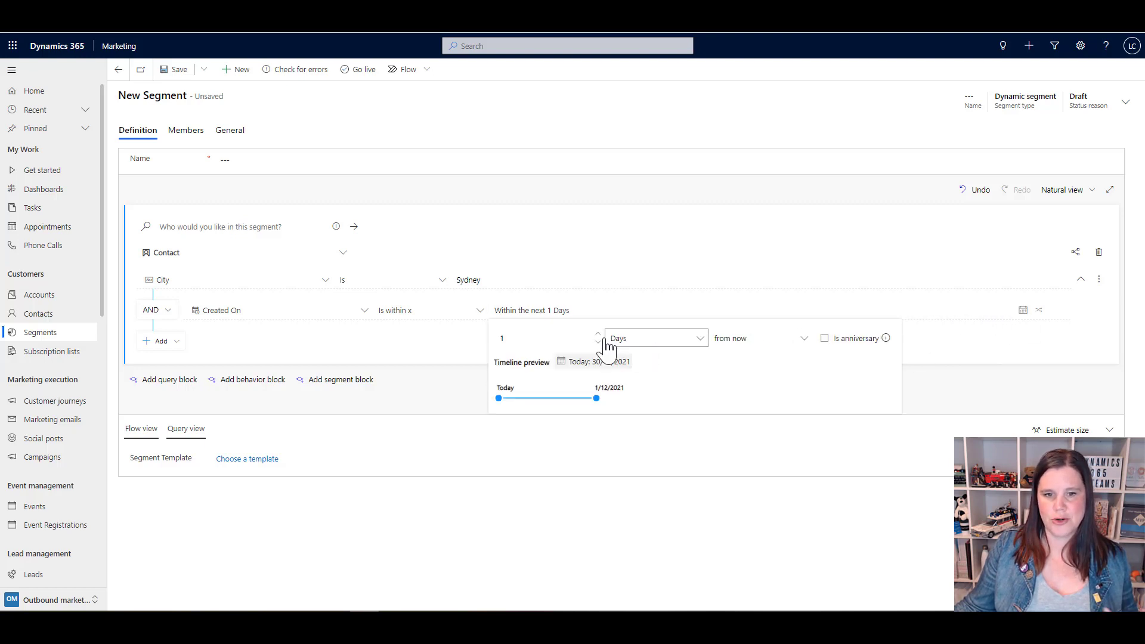
{"action": "left_click", "coordinate": [567, 335]}
{"action": "type", "text": "2"}
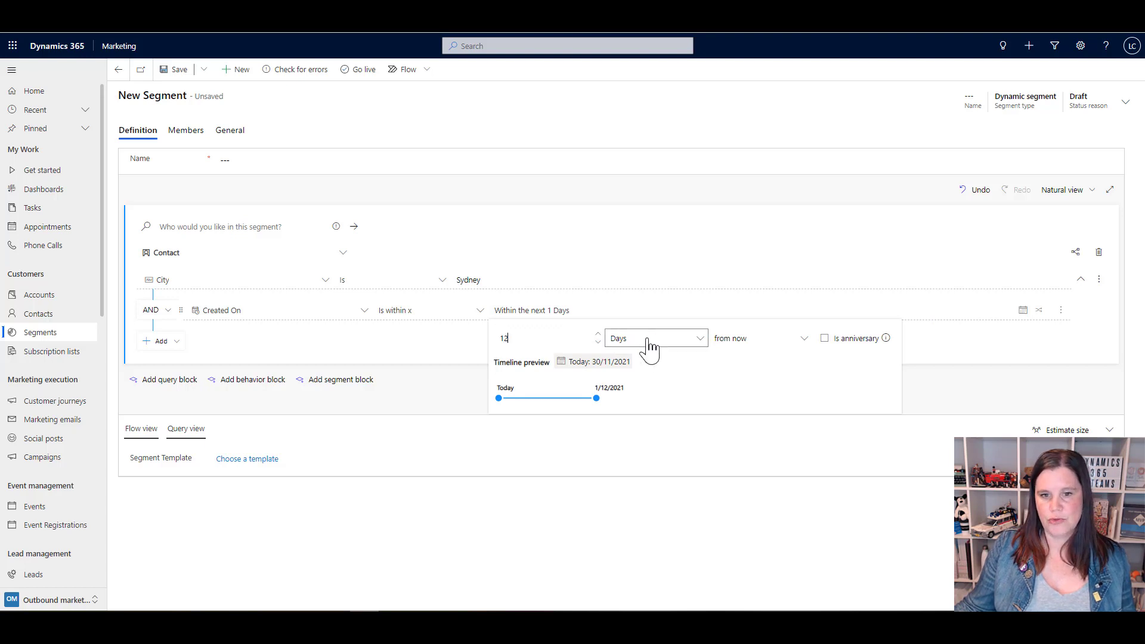
{"action": "left_click", "coordinate": [648, 340]}
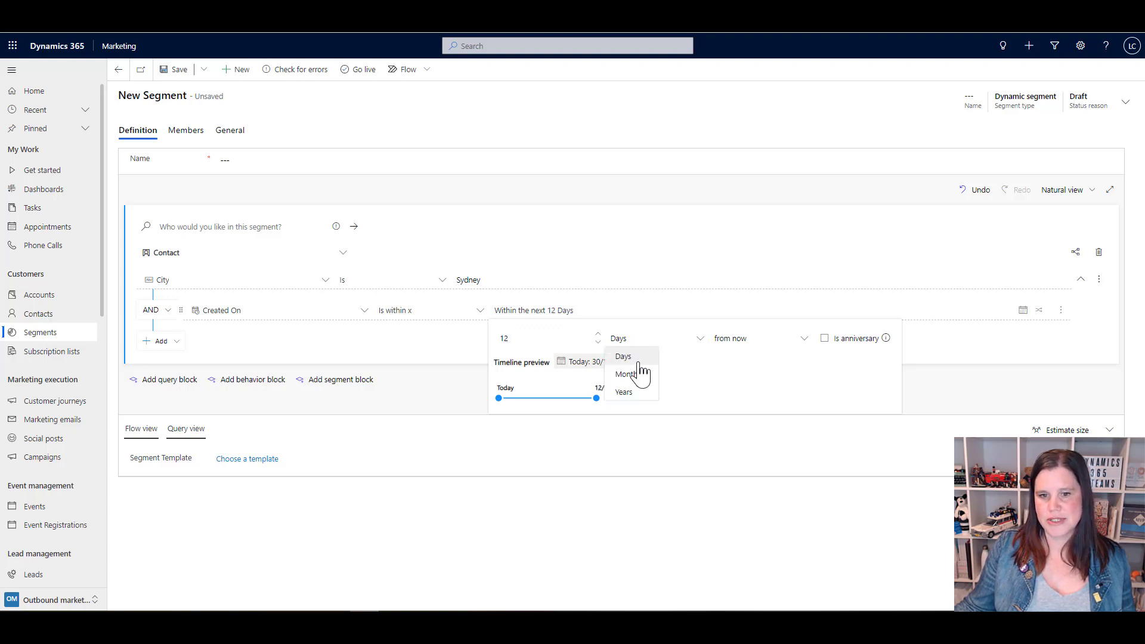
{"action": "key", "text": "Down"}
{"action": "key", "text": "Return"}
{"action": "left_click", "coordinate": [729, 349]}
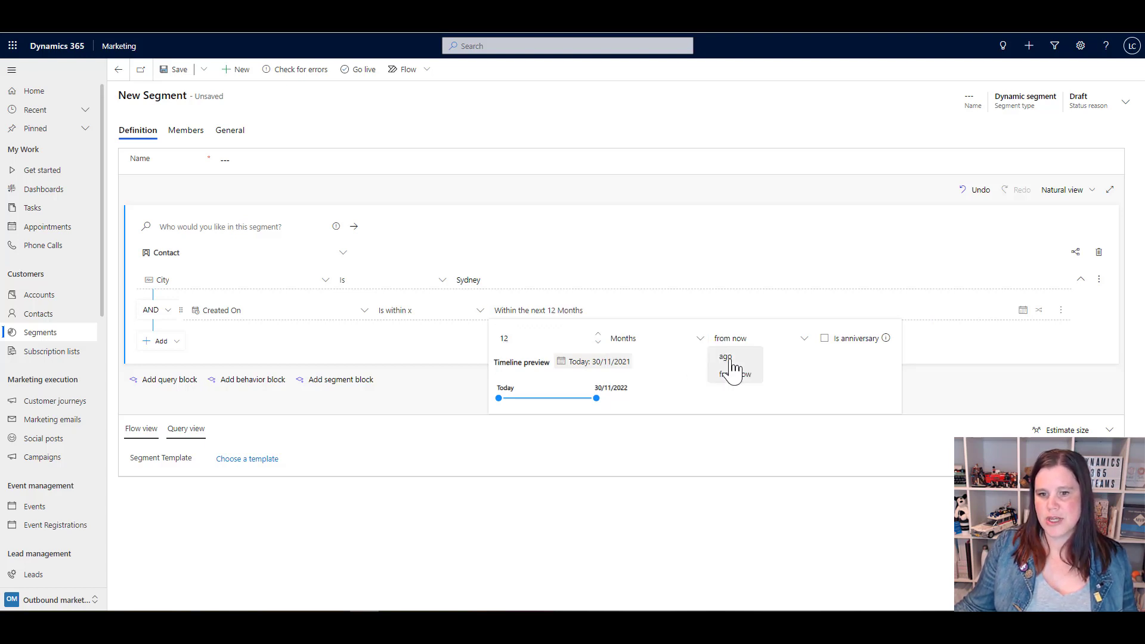
{"action": "left_click", "coordinate": [729, 357]}
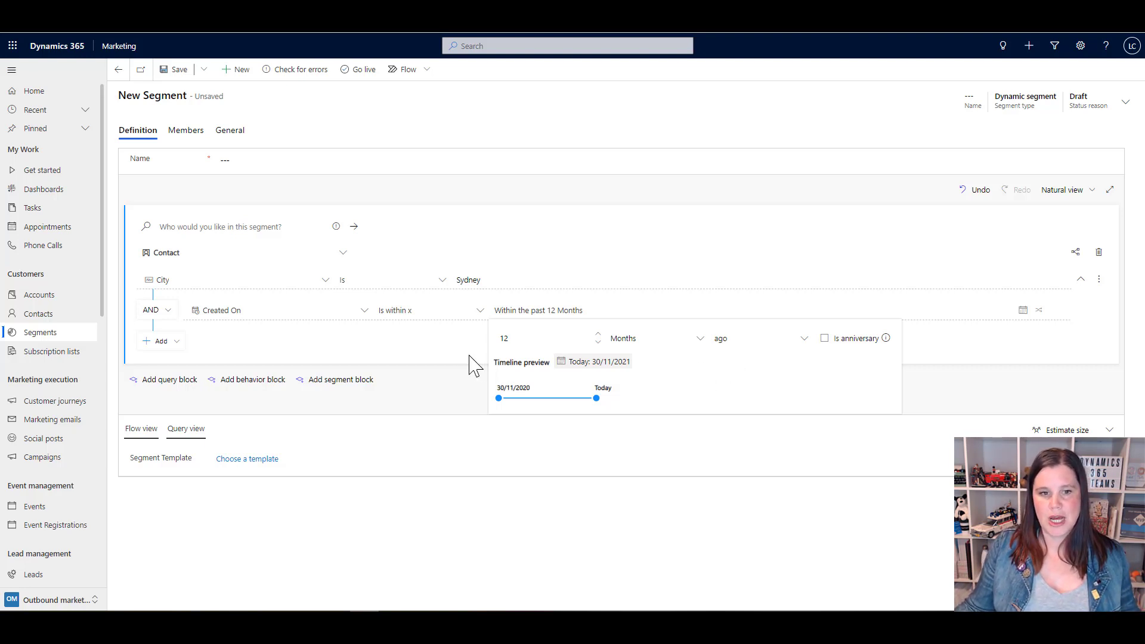
{"action": "left_click", "coordinate": [301, 327]}
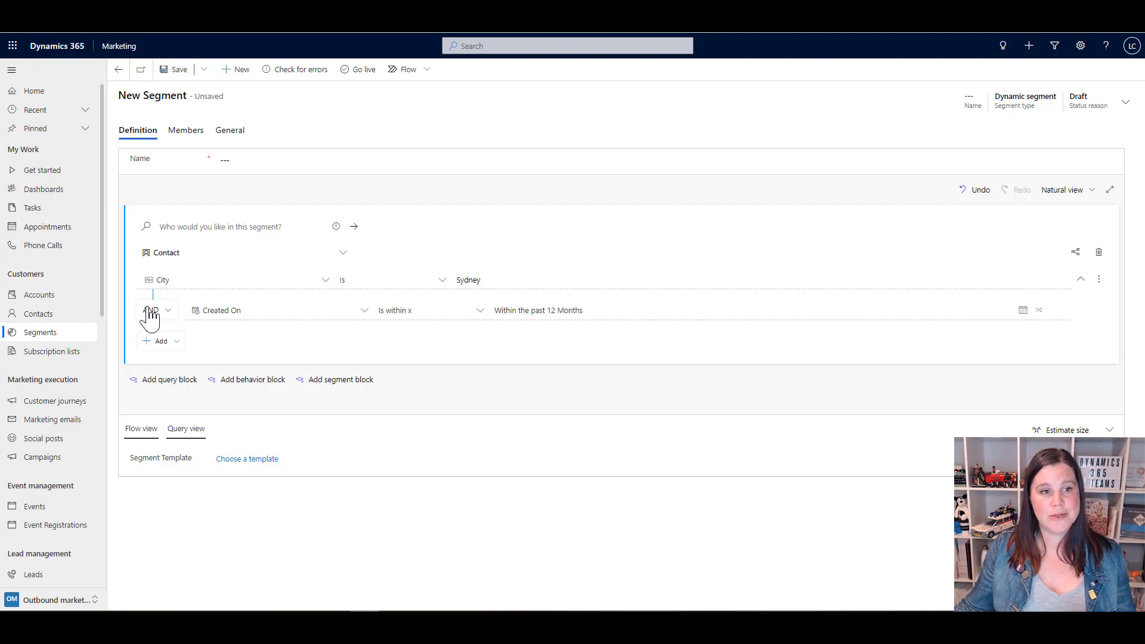
- Add a segment block below the query block and choose the segment "[Registrants who attended] Top Tips for Health and Wellbeing"
{"action": "left_click", "coordinate": [356, 382]}
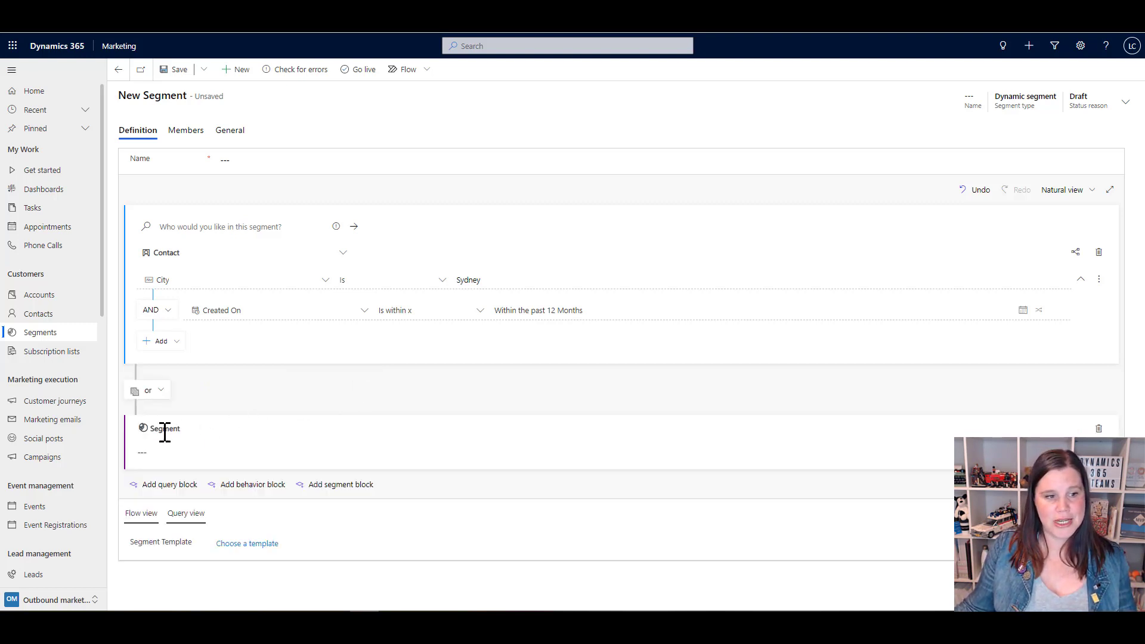
{"action": "left_click", "coordinate": [143, 452]}
{"action": "left_click", "coordinate": [281, 453]}
{"action": "left_click", "coordinate": [280, 452]}
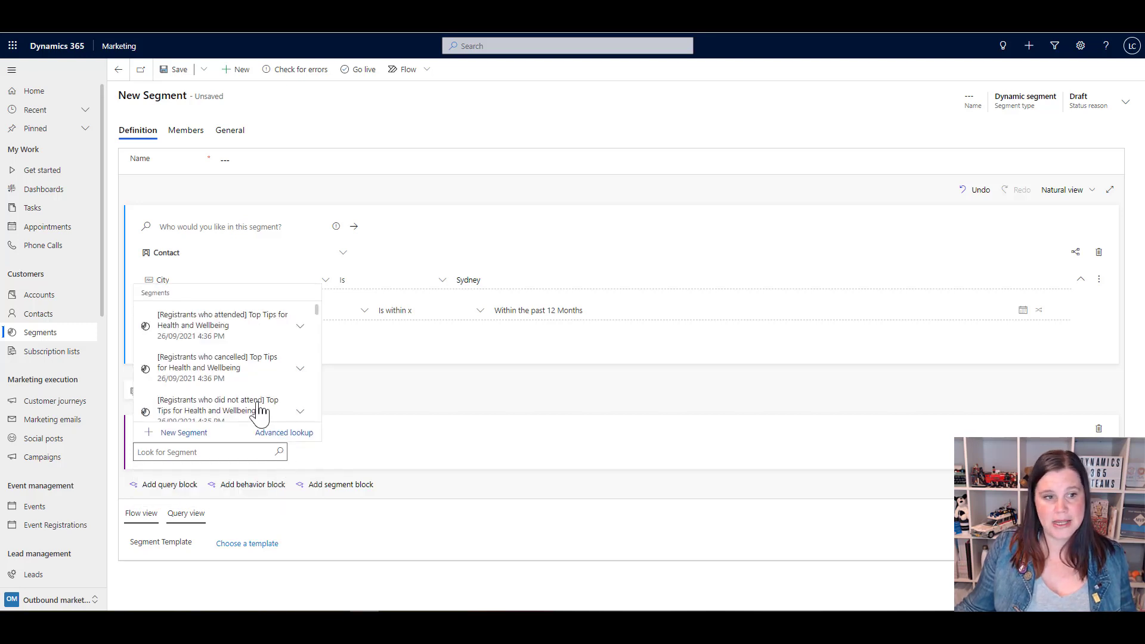
{"action": "left_click", "coordinate": [229, 334]}
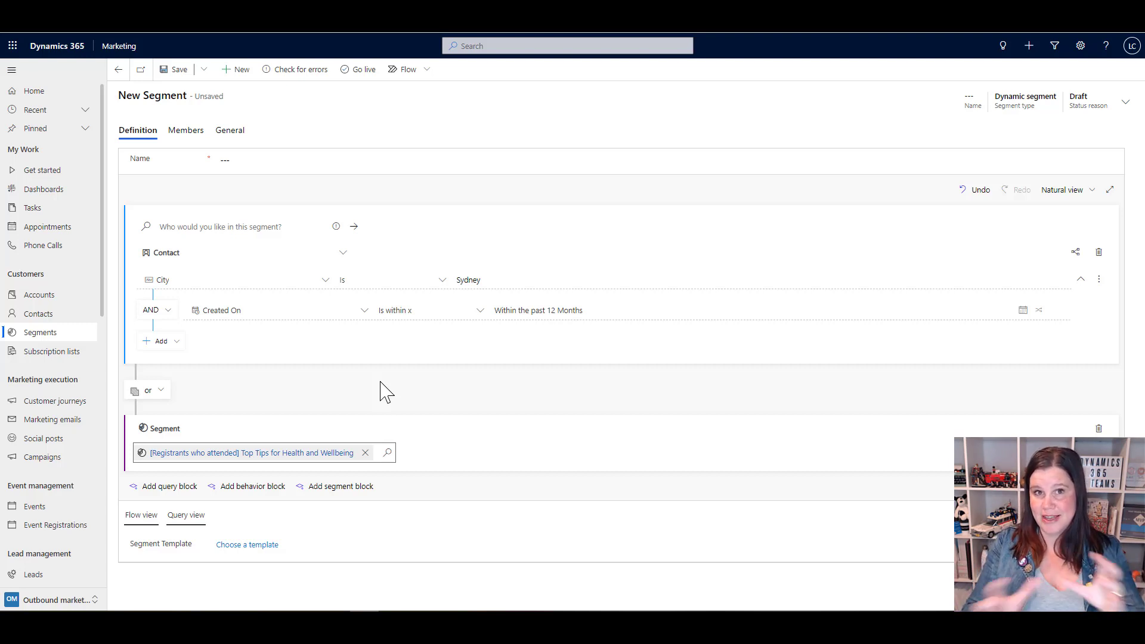
- Name the segment "Sydney webinar attendees - new customers"
{"action": "left_click", "coordinate": [277, 159]}
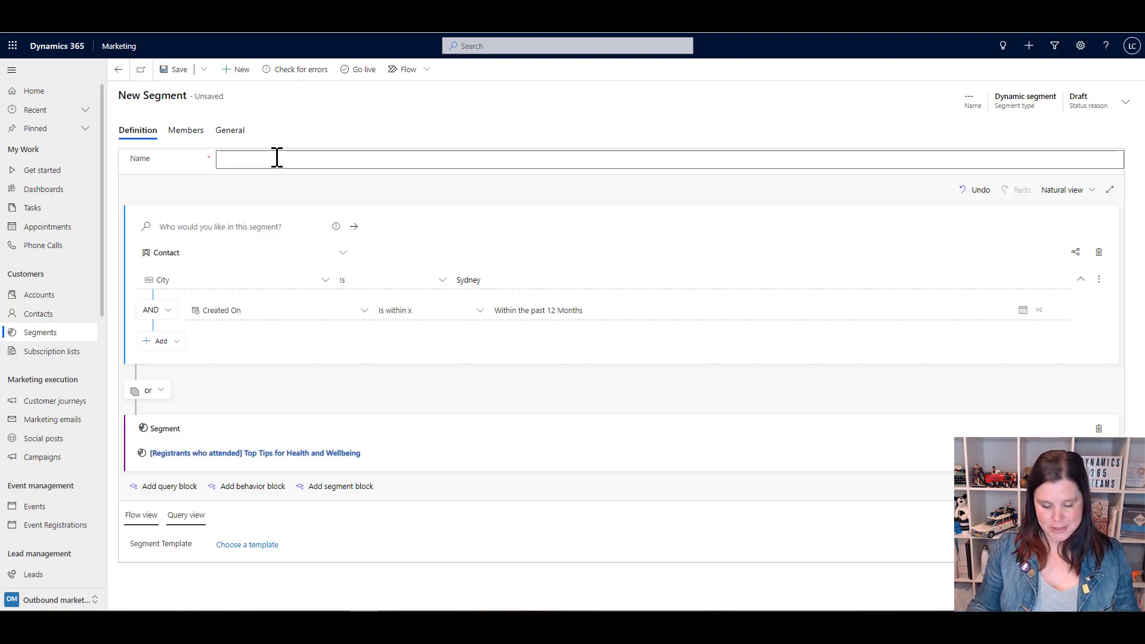
{"action": "type", "text": "Sydney"}
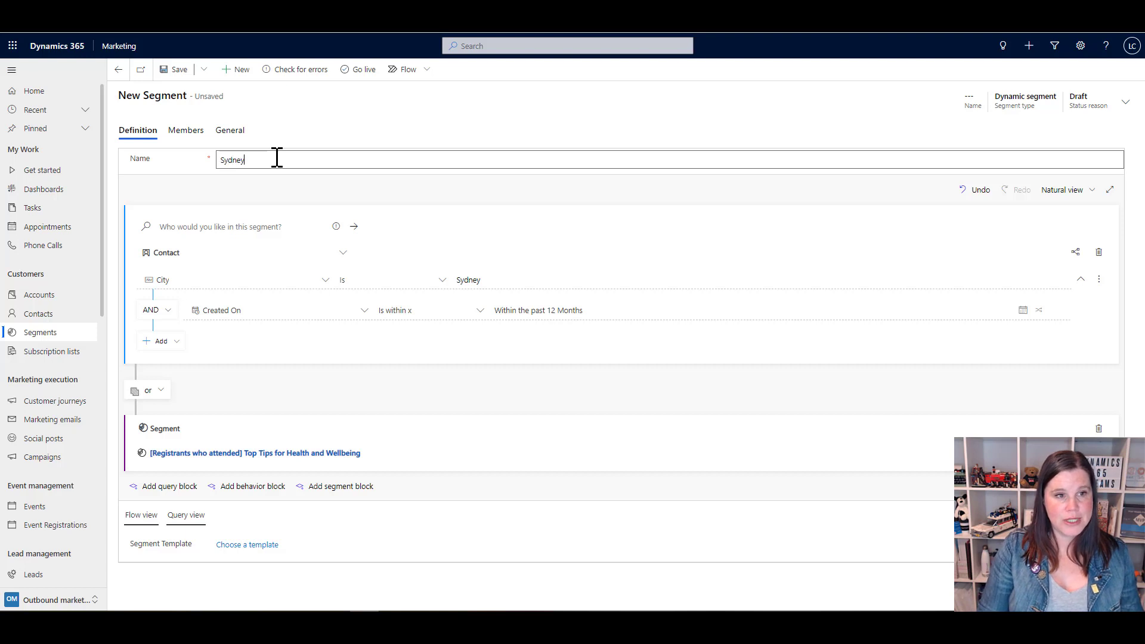
{"action": "type", "text": " webinar attendees - new customers"}
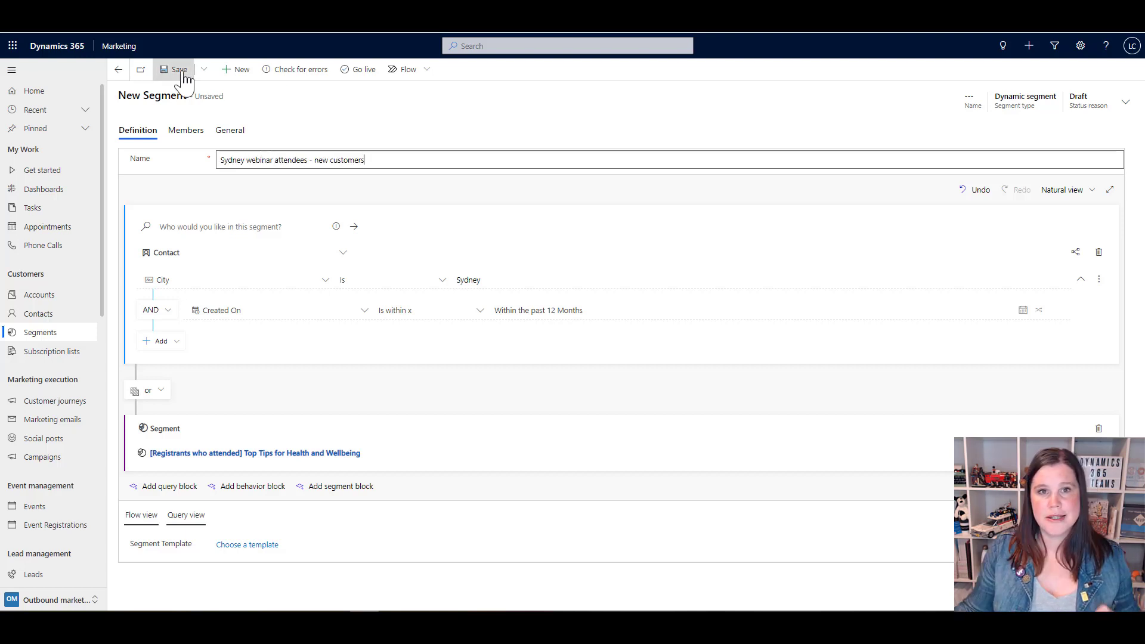
- Save the new segment
{"action": "left_click", "coordinate": [179, 70]}
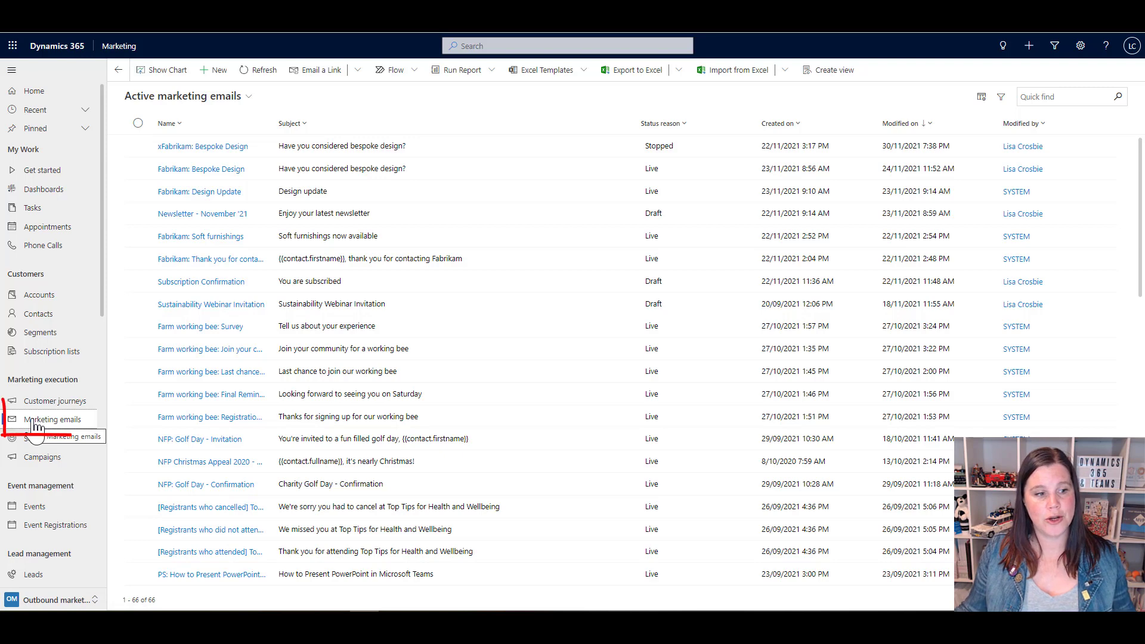
- Create a new blank marketing email without applying a template
{"action": "left_click", "coordinate": [37, 422]}
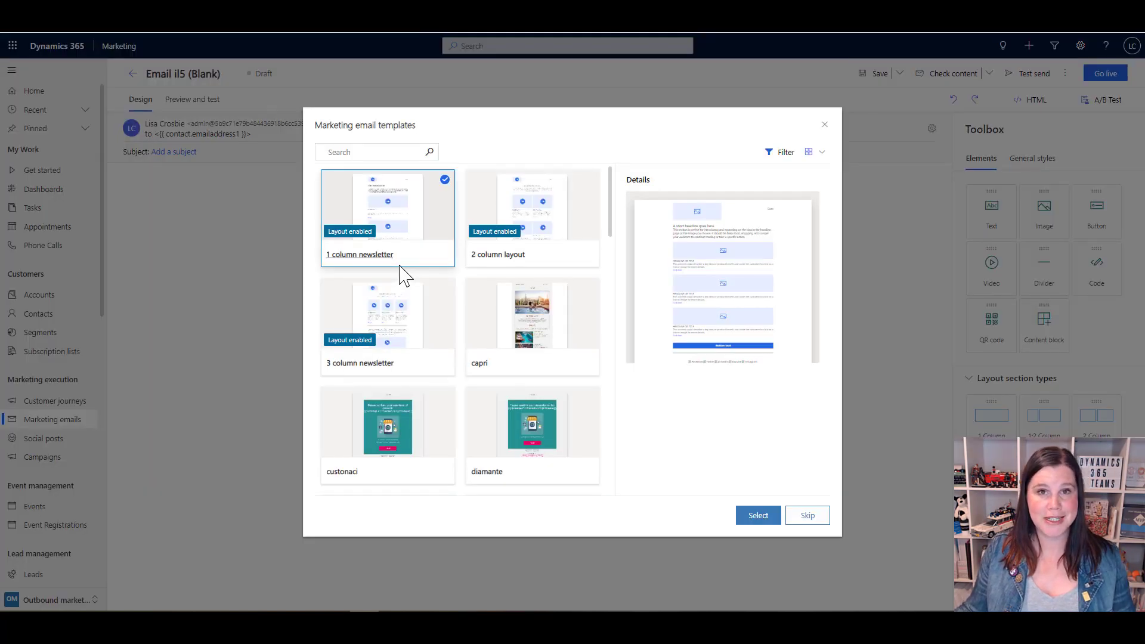
{"action": "left_click", "coordinate": [813, 524]}
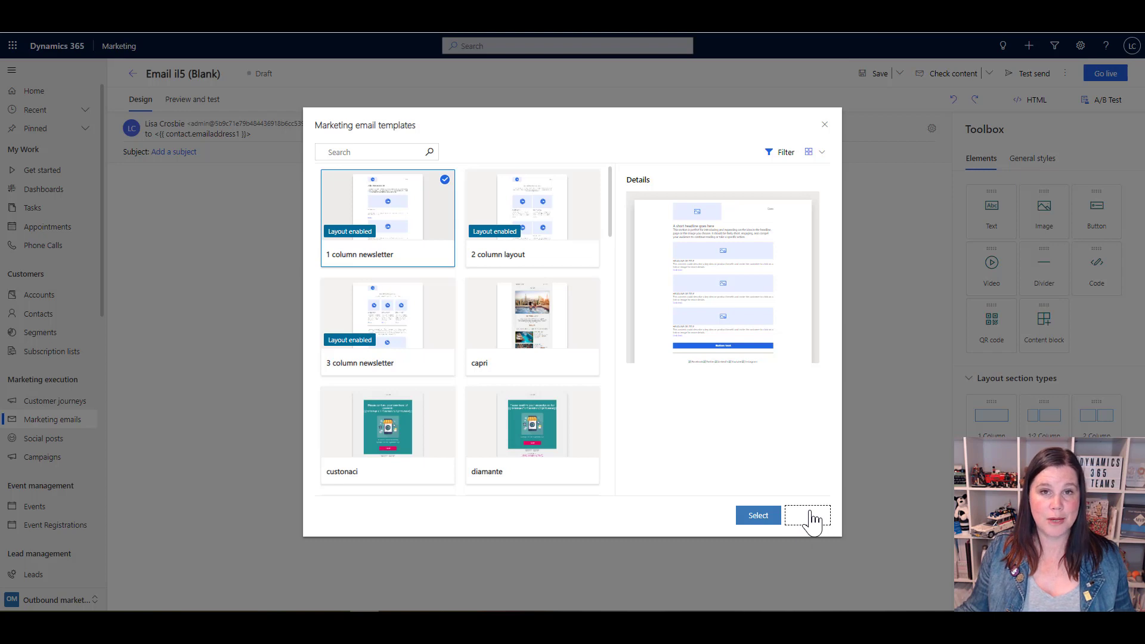
{"action": "left_click", "coordinate": [809, 515]}
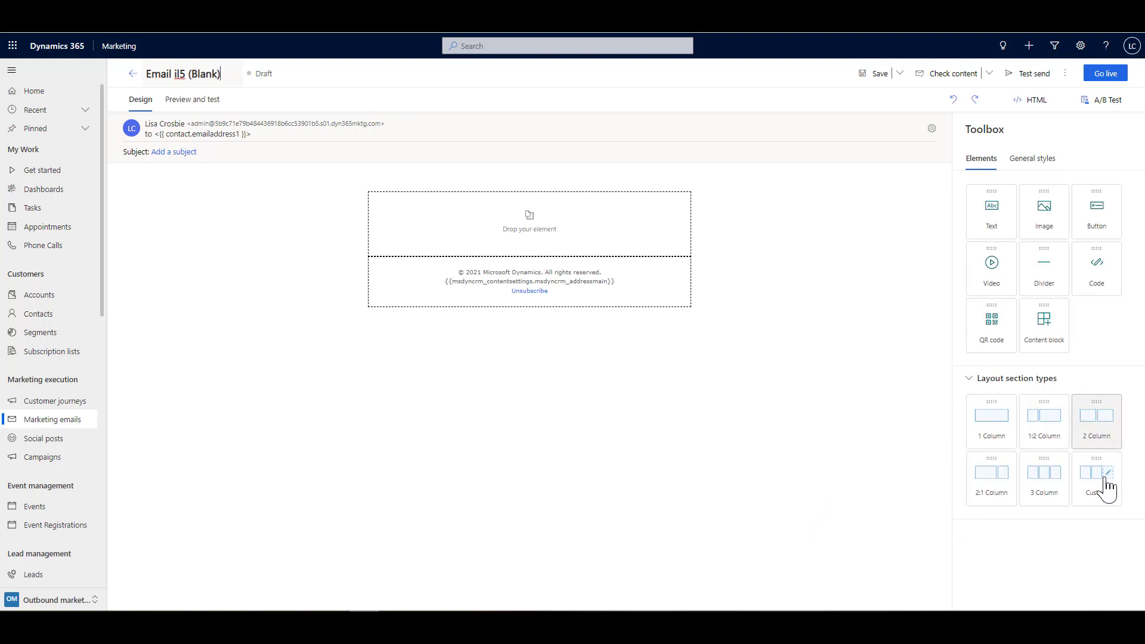
{"action": "left_click_drag", "start_coordinate": [987, 424], "coordinate": [563, 210]}
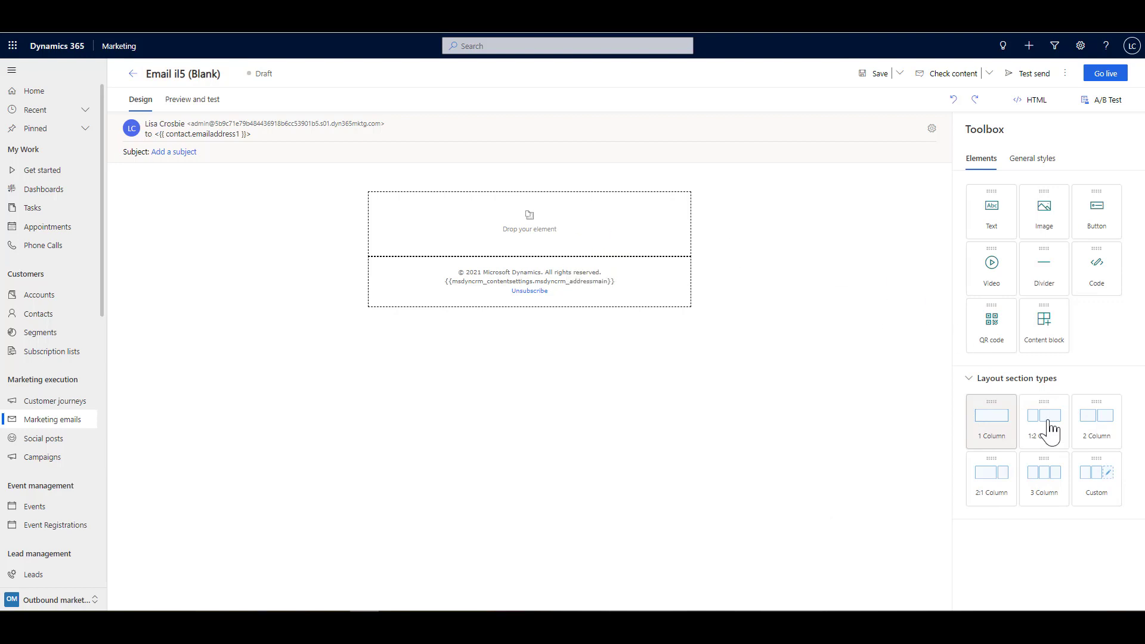
{"action": "left_click_drag", "start_coordinate": [1068, 435], "coordinate": [592, 222]}
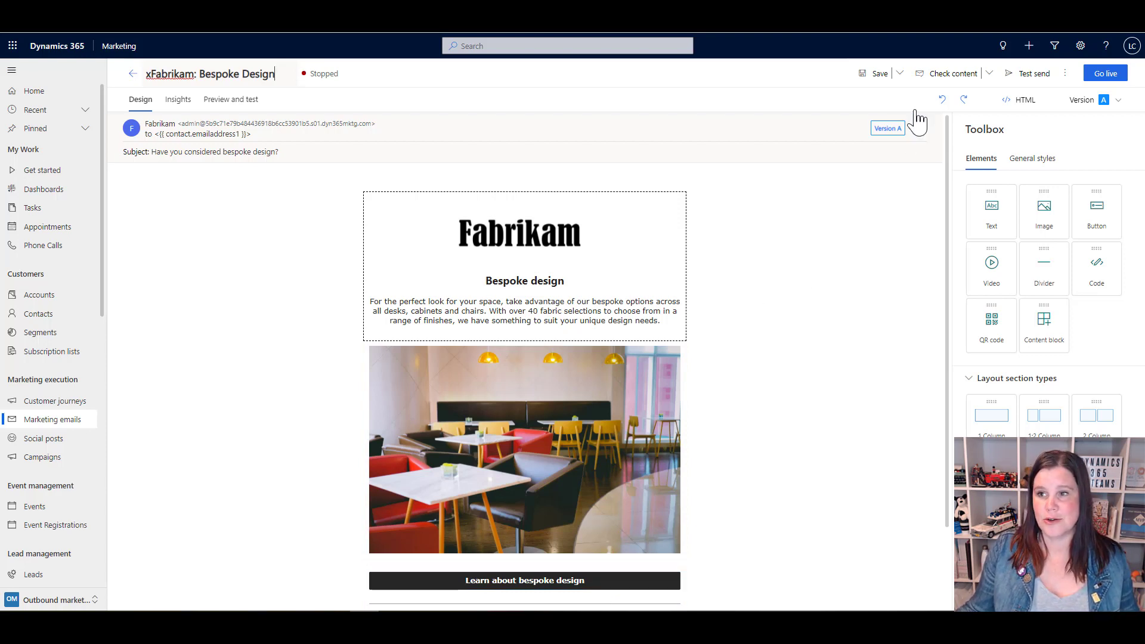
- Review the active A/B test "Bespoke vs Custom in subject" of the xFabrikam: Bespoke Design email and show Version B
{"action": "left_click", "coordinate": [1117, 103]}
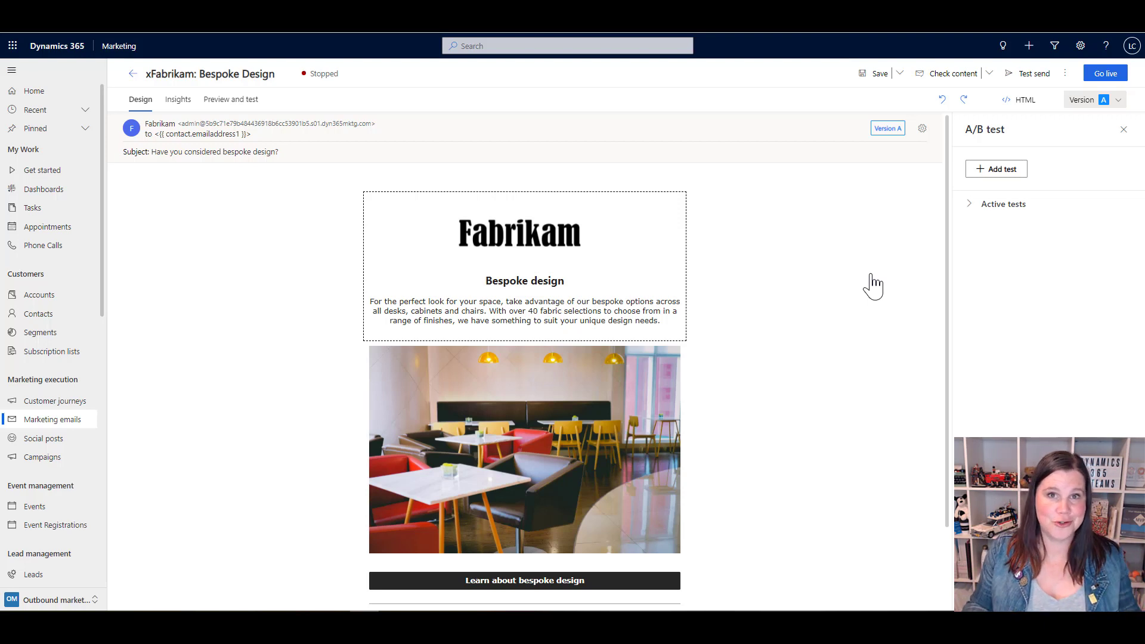
{"action": "left_click", "coordinate": [969, 205]}
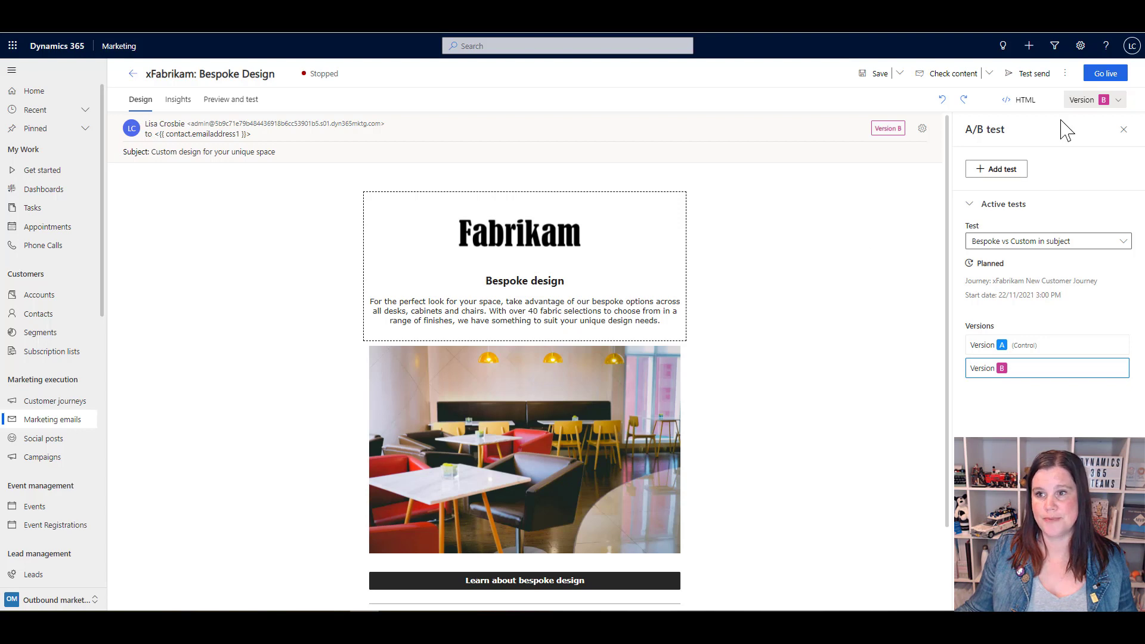
{"action": "left_click", "coordinate": [1124, 129]}
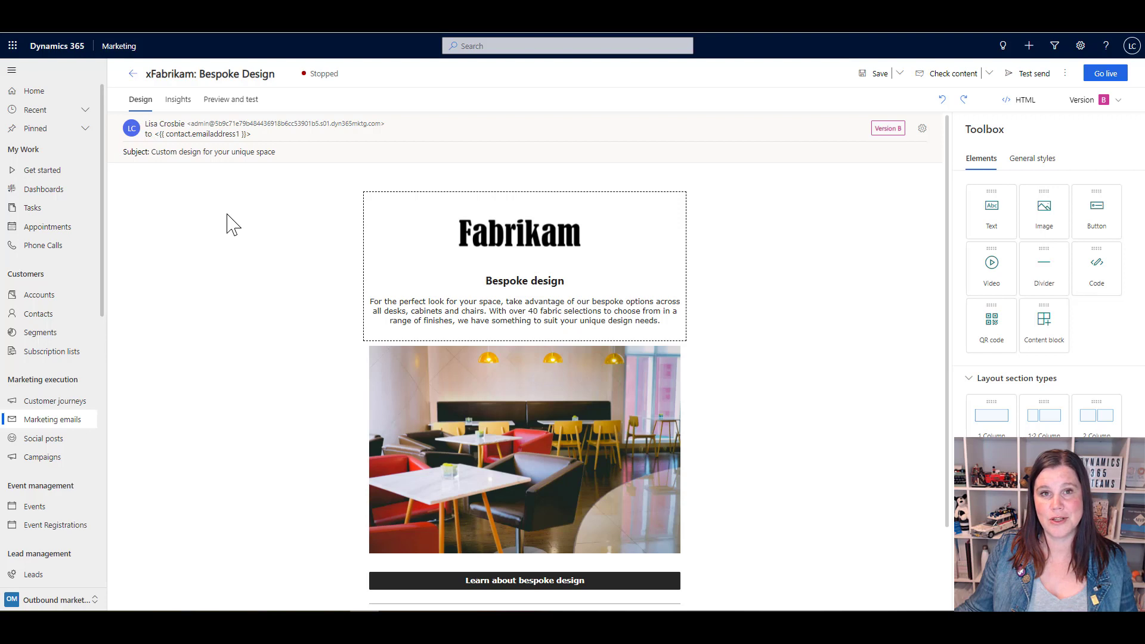
- Preview Version B of the email at desktop size and look at the content-checking options
{"action": "left_click", "coordinate": [238, 105]}
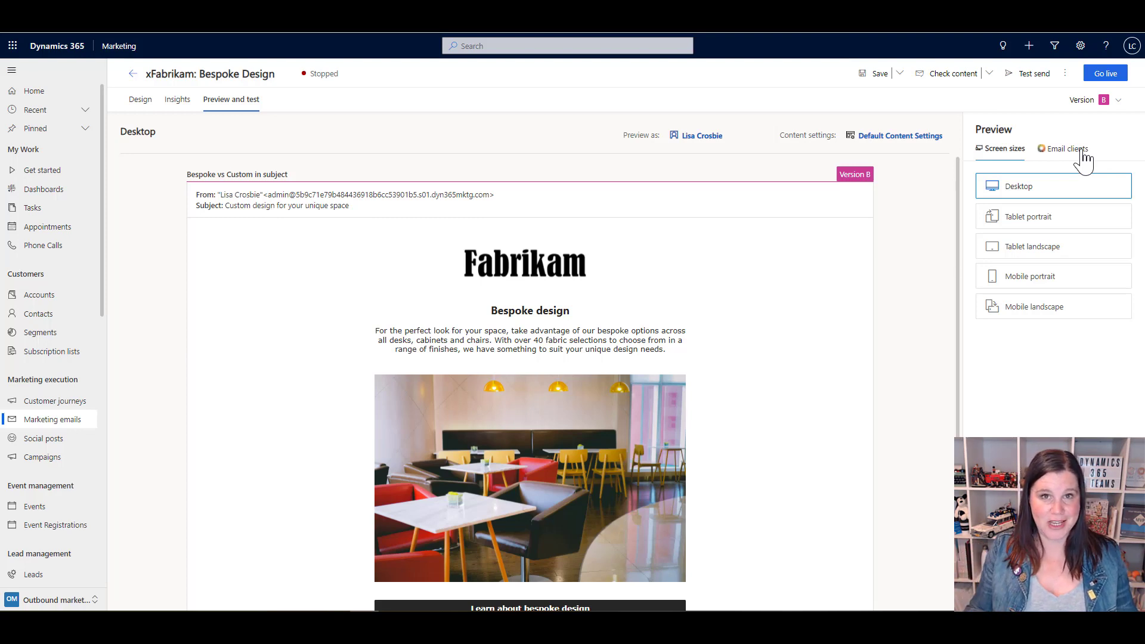
{"action": "left_click", "coordinate": [990, 73]}
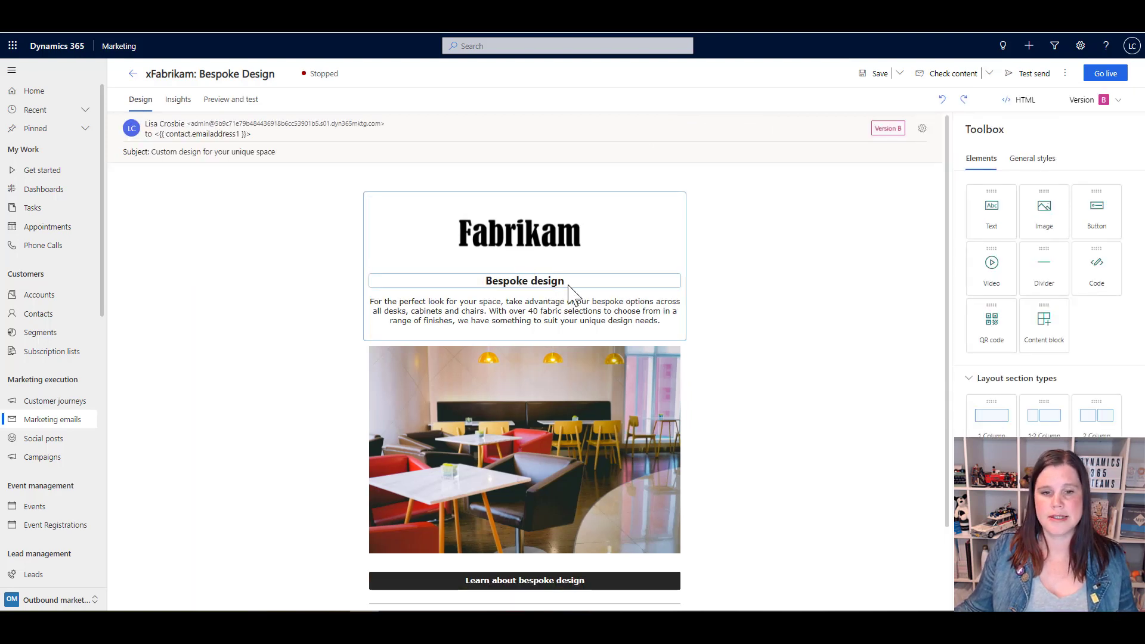
- Extend the email's heading text to read "Bespoke design for you"
{"action": "left_click", "coordinate": [569, 285]}
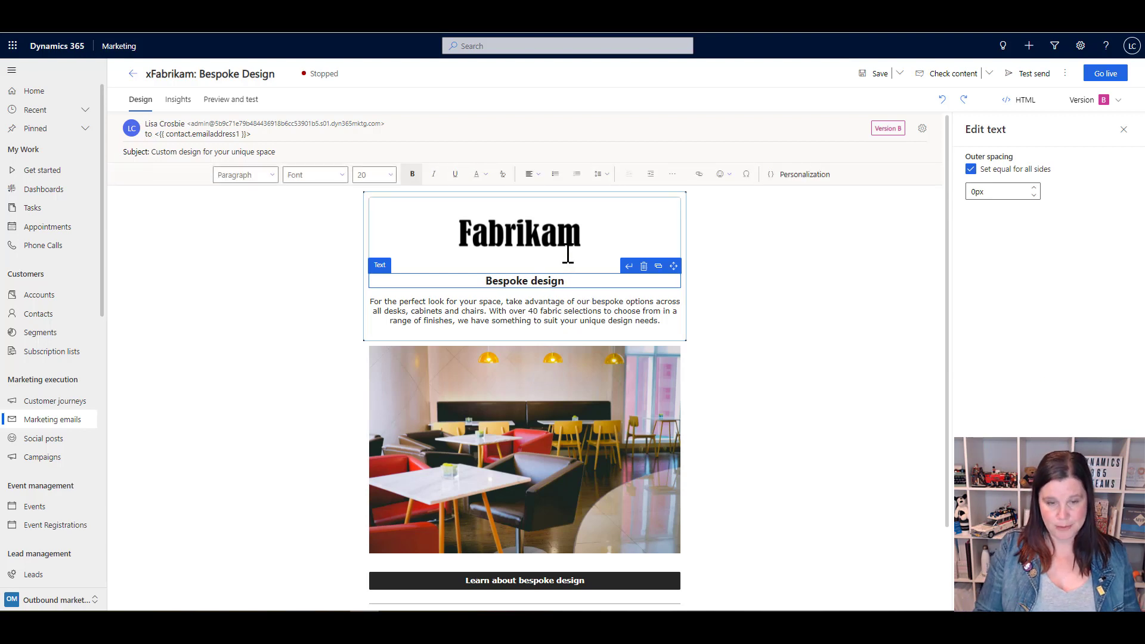
{"action": "type", "text": "for  you"}
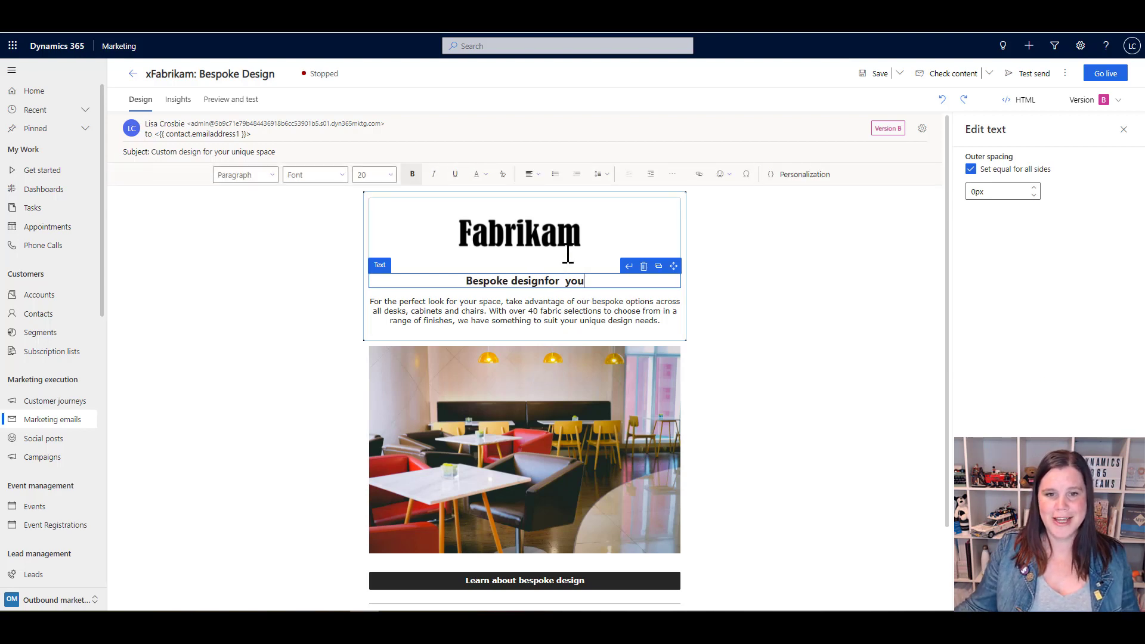
{"action": "left_click", "coordinate": [545, 280]}
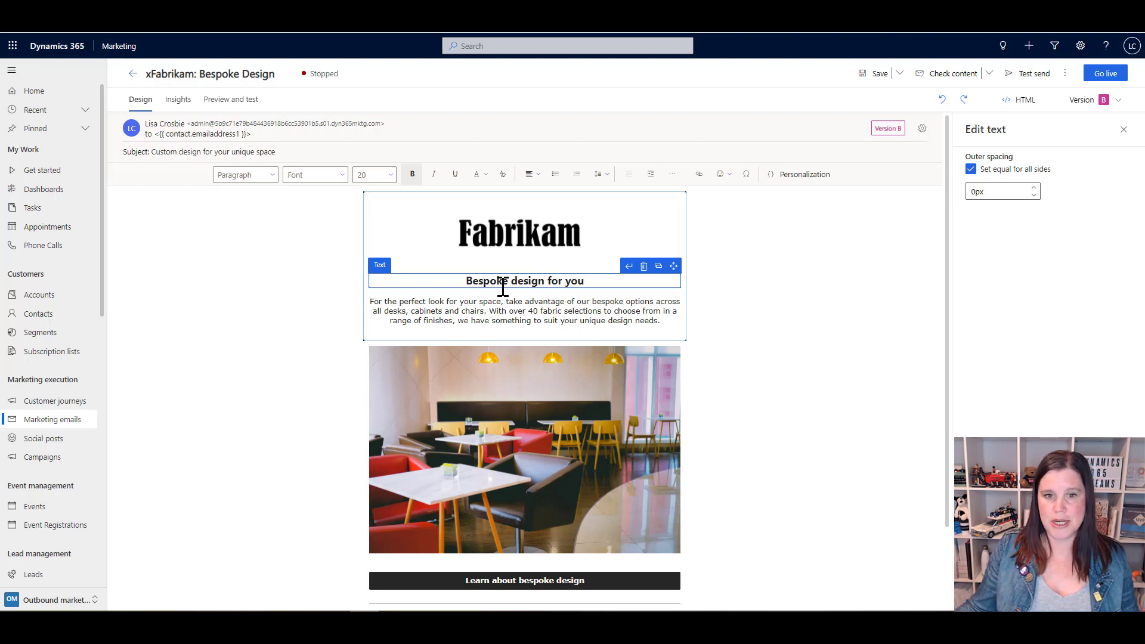
- Start a personalization at the end of the heading, using dynamic content from the Contact entity with no relationship
{"action": "left_click", "coordinate": [596, 282]}
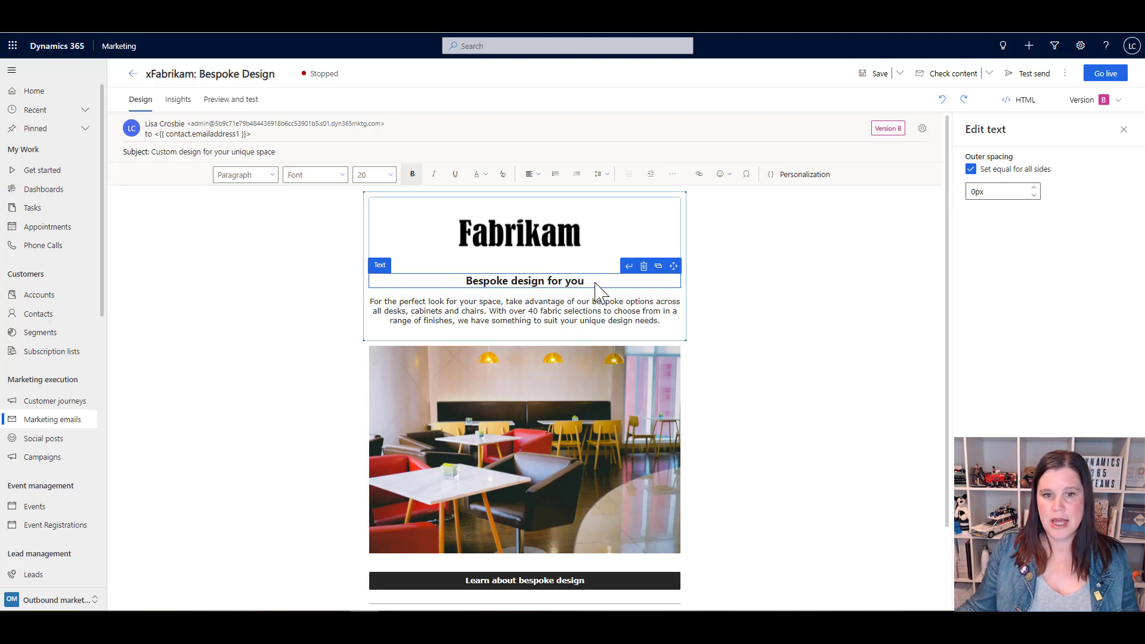
{"action": "left_click", "coordinate": [809, 175]}
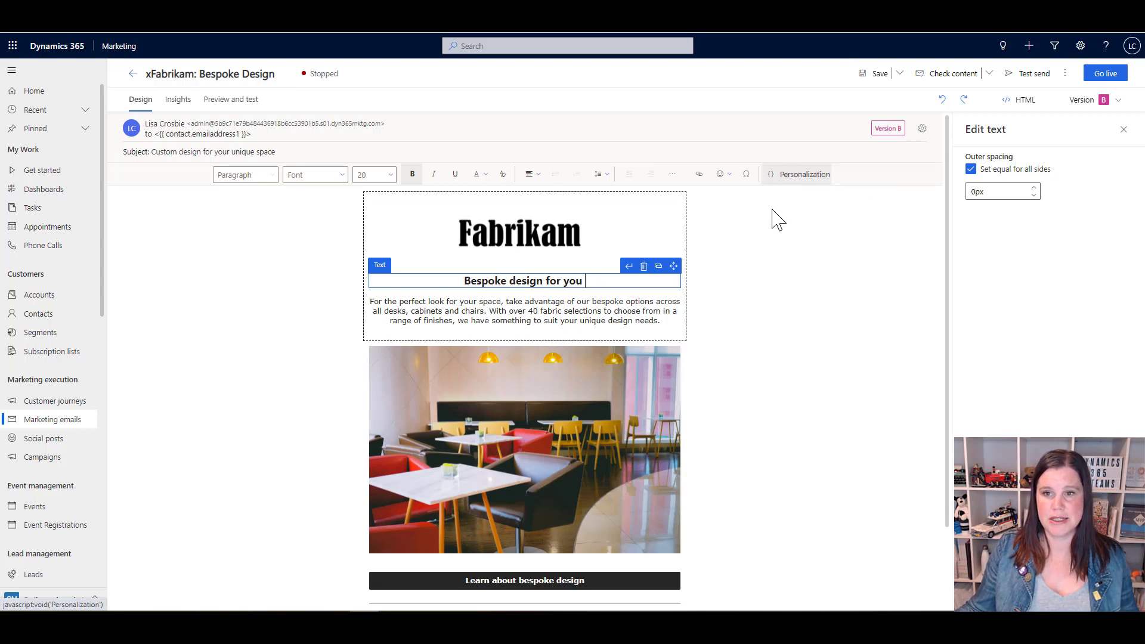
{"action": "left_click", "coordinate": [793, 174]}
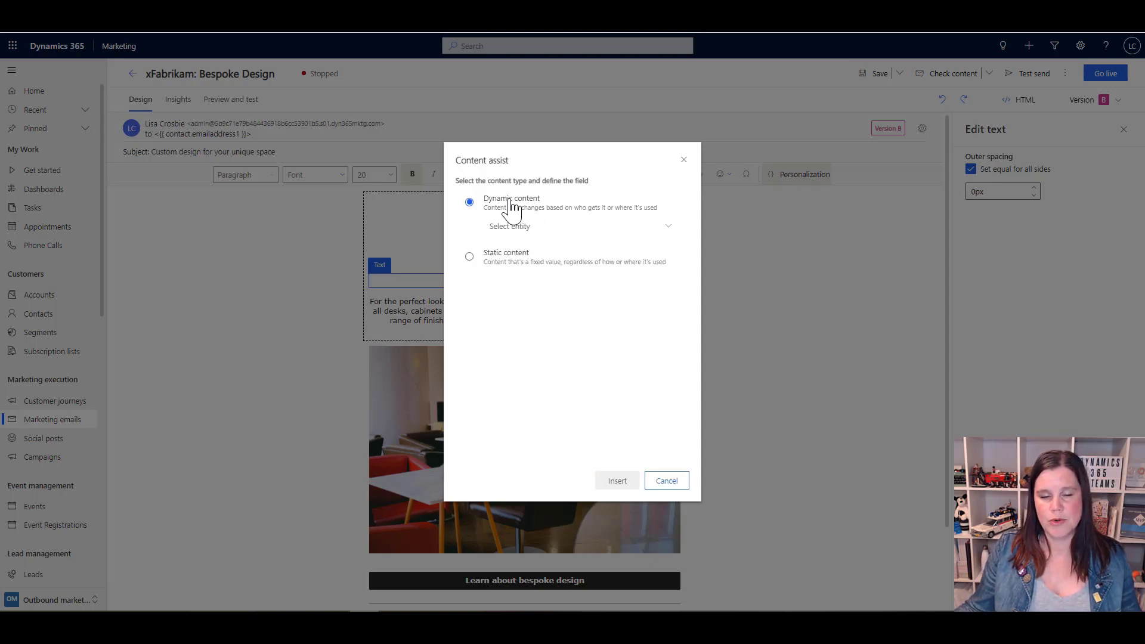
{"action": "left_click", "coordinate": [512, 228]}
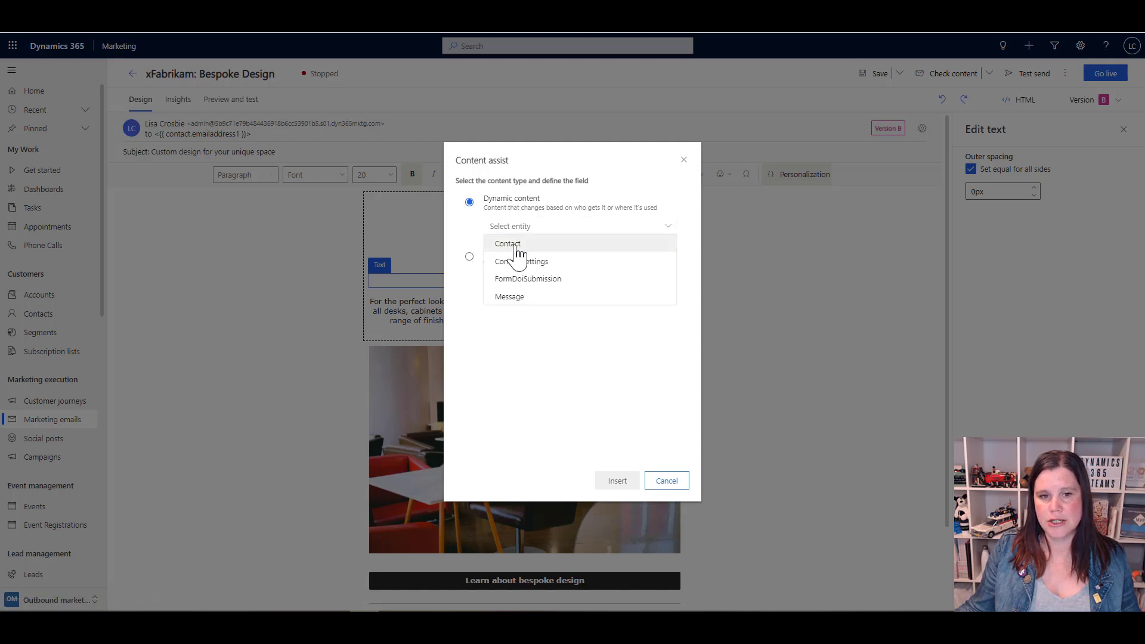
{"action": "left_click", "coordinate": [517, 246]}
{"action": "left_click", "coordinate": [521, 254]}
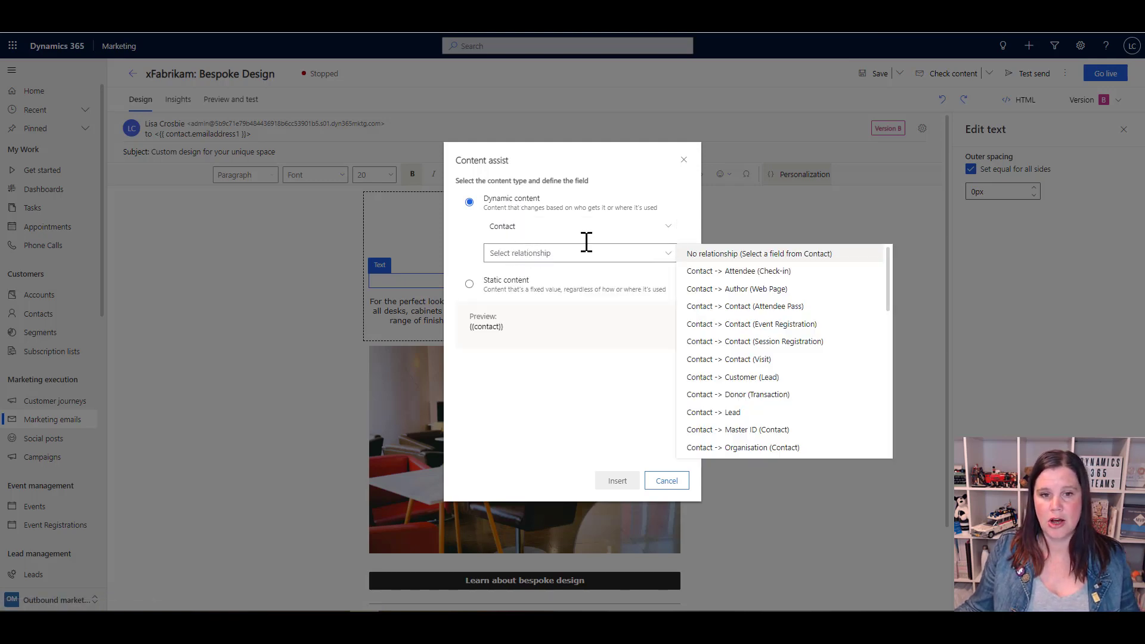
{"action": "left_click", "coordinate": [726, 258]}
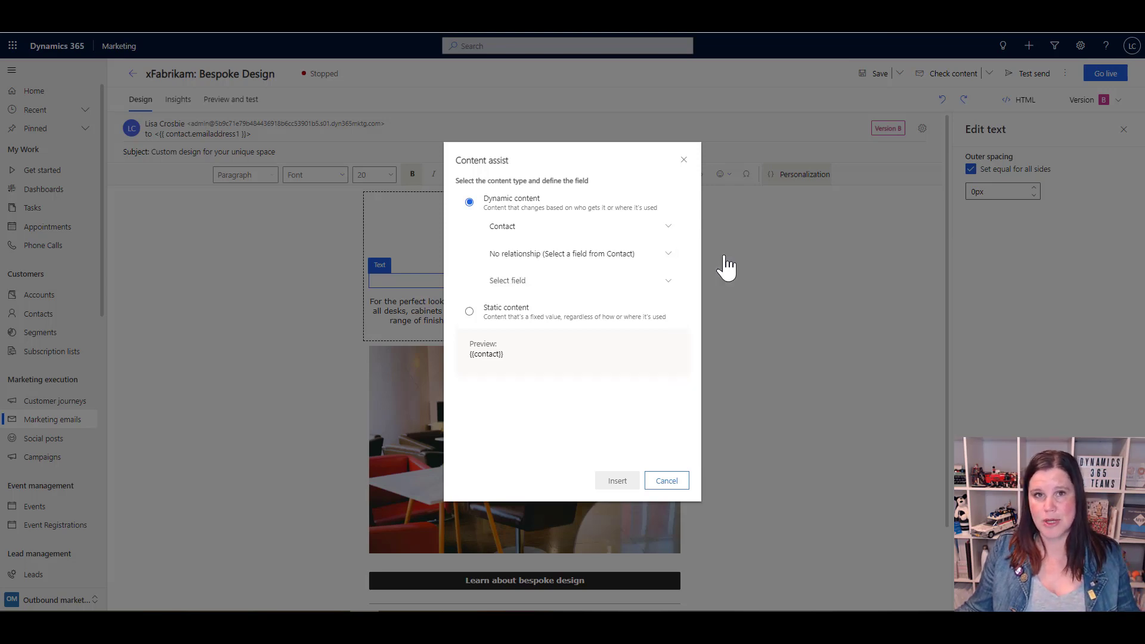
- Choose the contact's First Name field for the dynamic content and insert it into the heading
{"action": "left_click", "coordinate": [544, 284]}
{"action": "scroll", "coordinate": [732, 404], "scroll_direction": "down", "scroll_amount": 10}
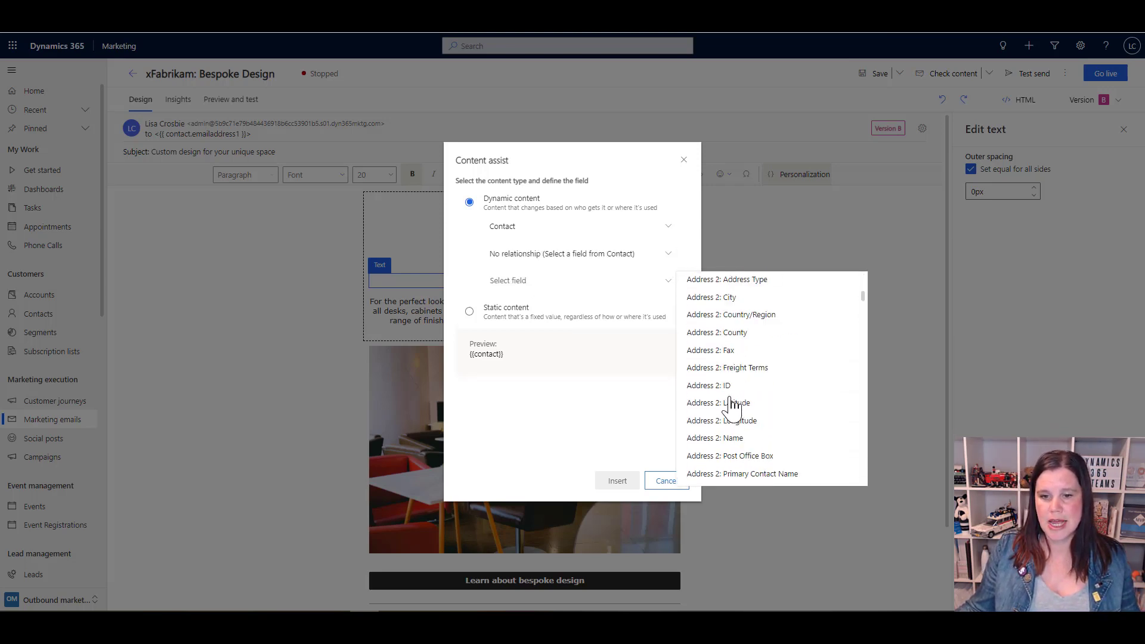
{"action": "scroll", "coordinate": [733, 409], "scroll_direction": "down", "scroll_amount": 15}
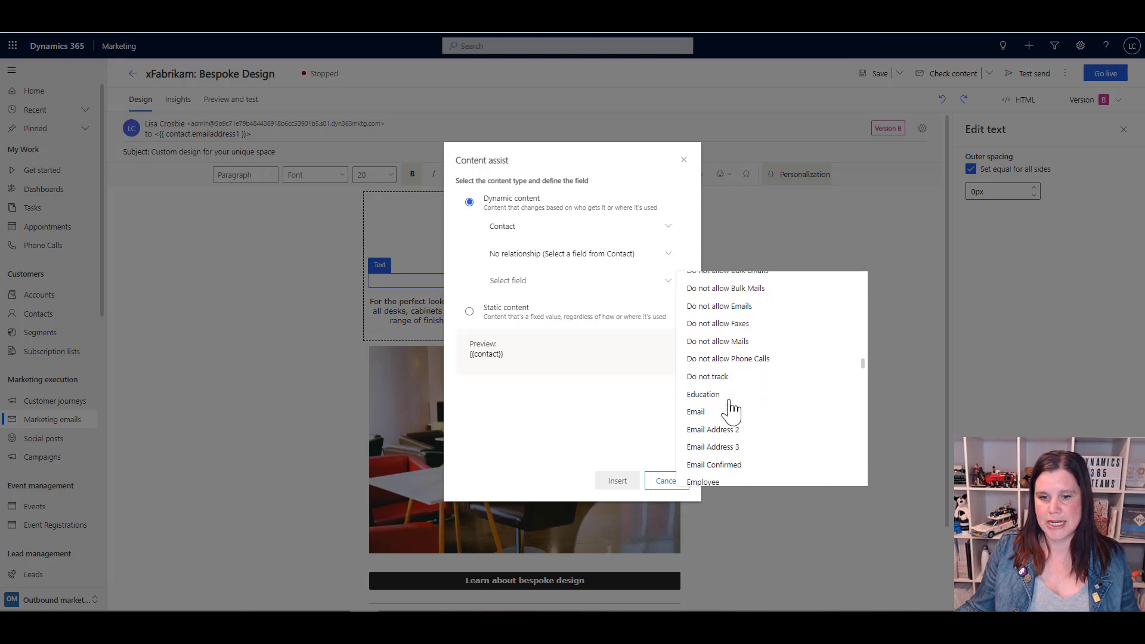
{"action": "scroll", "coordinate": [729, 412], "scroll_direction": "down", "scroll_amount": 2}
{"action": "scroll", "coordinate": [729, 405], "scroll_direction": "up", "scroll_amount": 5}
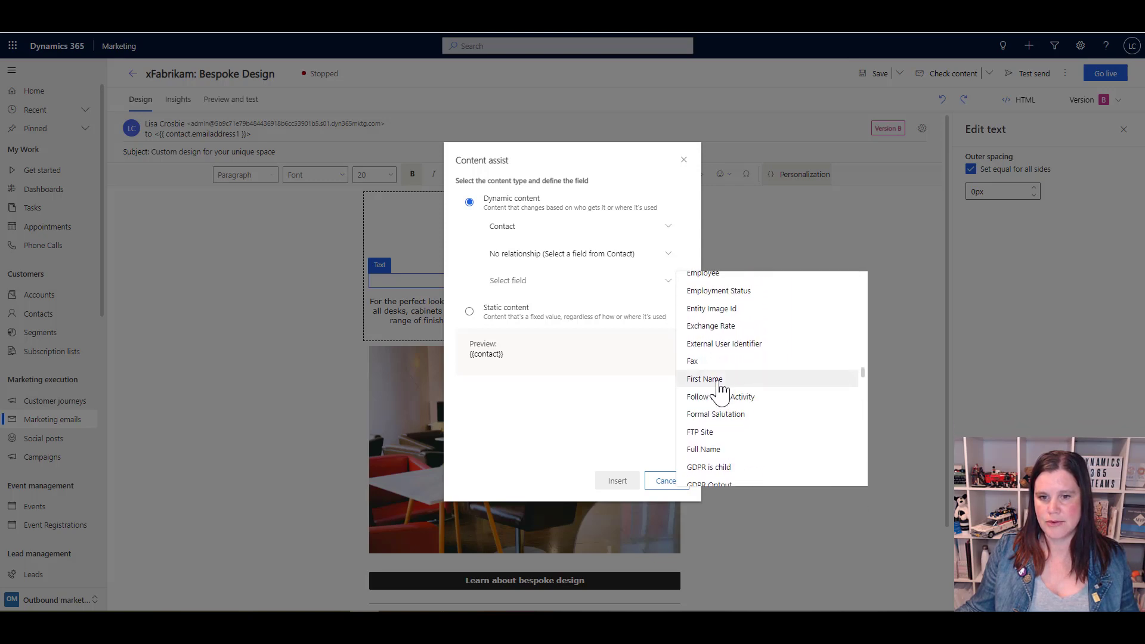
{"action": "left_click", "coordinate": [728, 378]}
{"action": "left_click", "coordinate": [618, 480]}
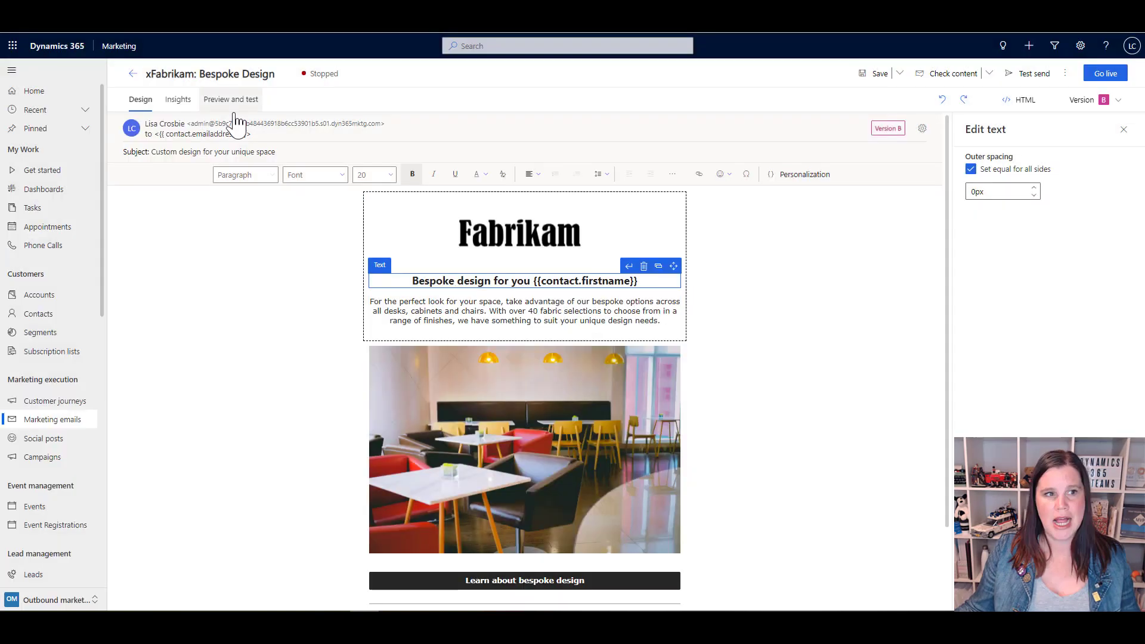
- Preview the email with the personalized heading and save it
{"action": "left_click", "coordinate": [216, 102]}
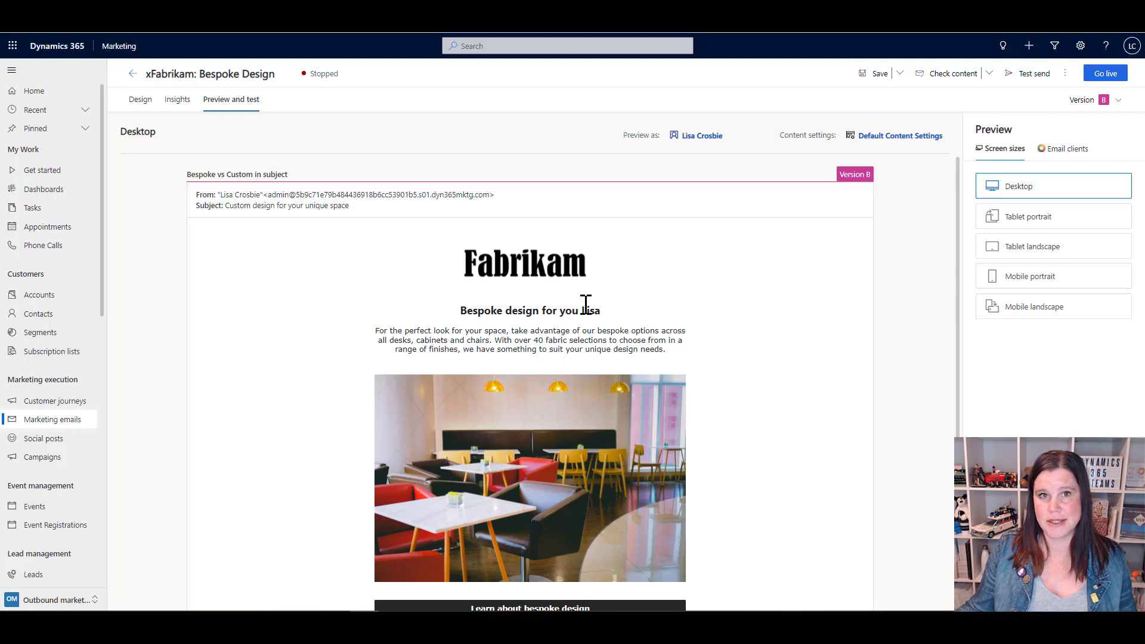
{"action": "left_click", "coordinate": [877, 74]}
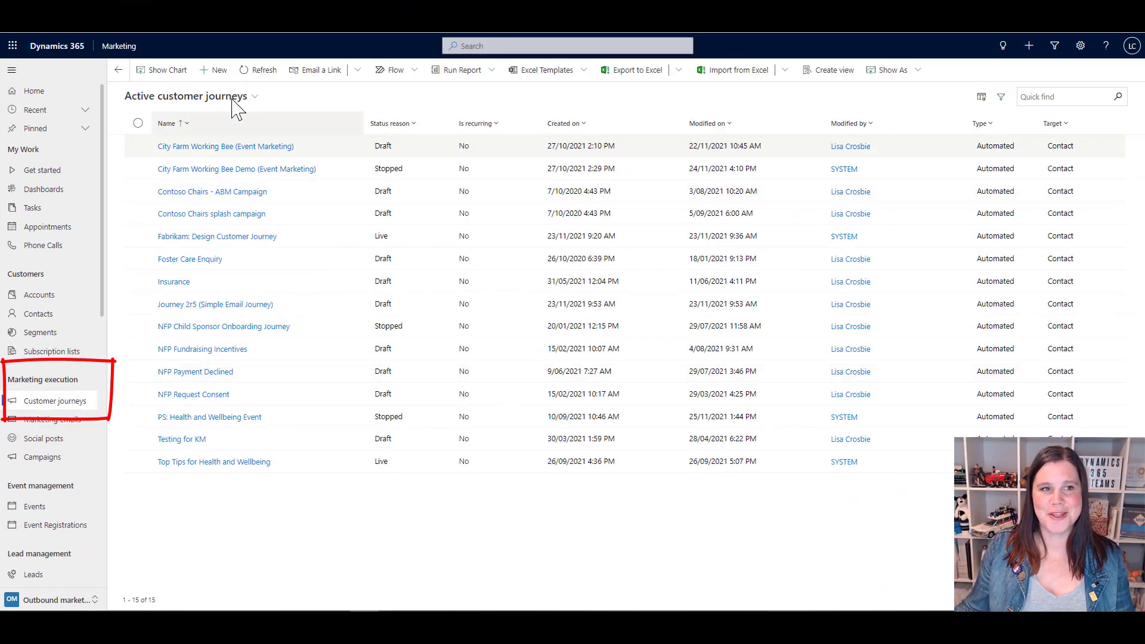
- Create a new customer journey without applying a template
{"action": "left_click", "coordinate": [218, 71]}
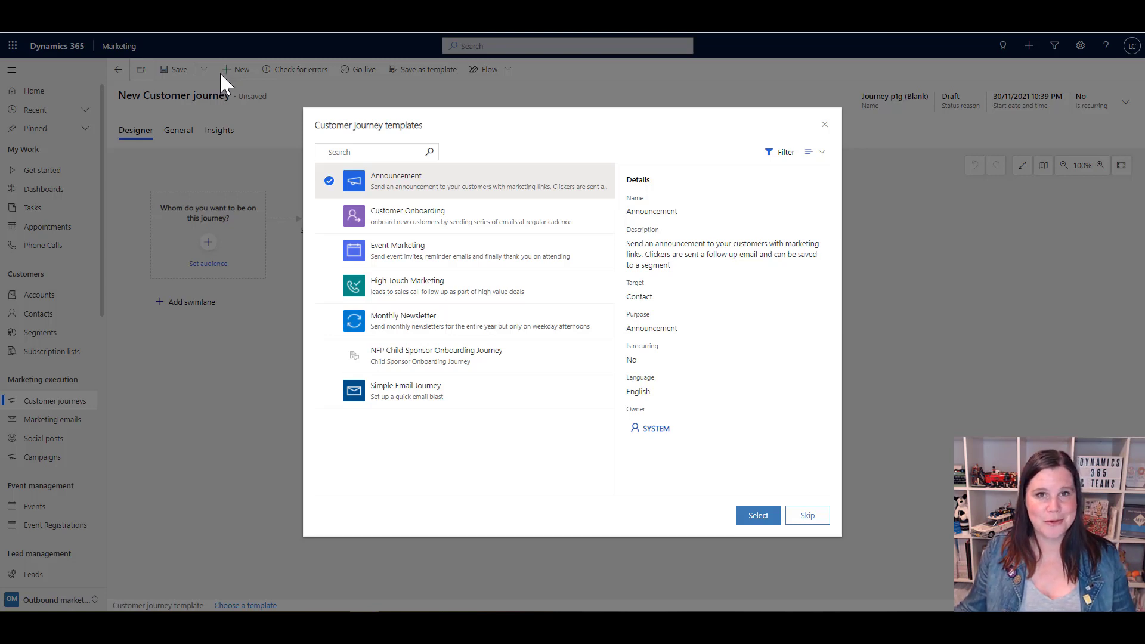
{"action": "left_click", "coordinate": [802, 519]}
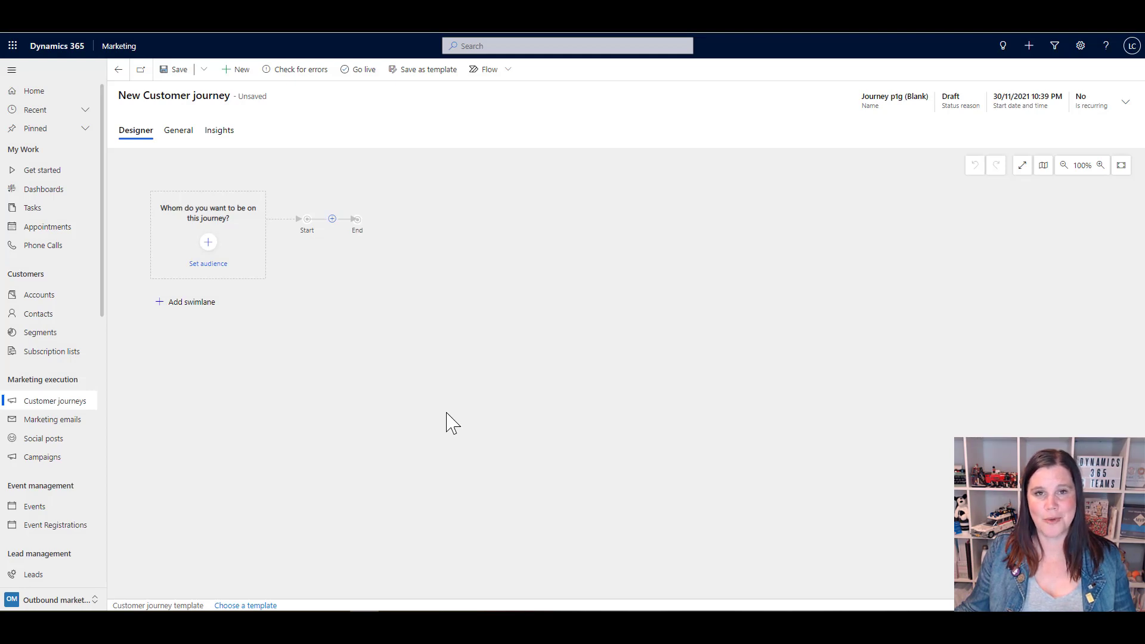
- Open the journey's audience settings and browse the segments available for inclusion
{"action": "left_click", "coordinate": [216, 266]}
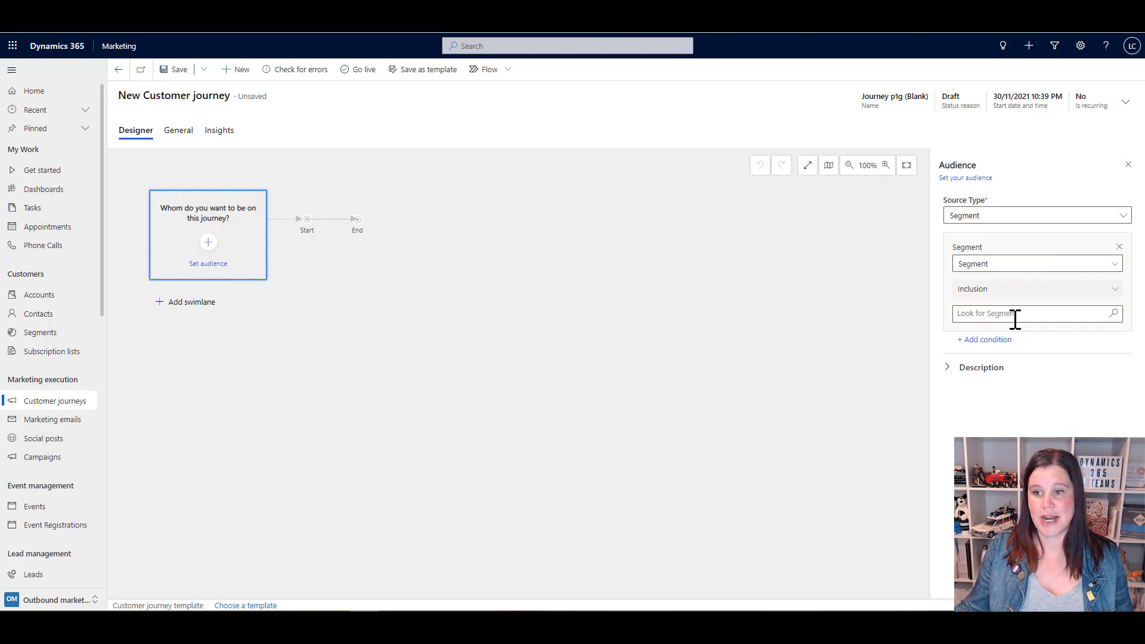
{"action": "left_click", "coordinate": [1070, 313]}
{"action": "left_click", "coordinate": [1113, 314]}
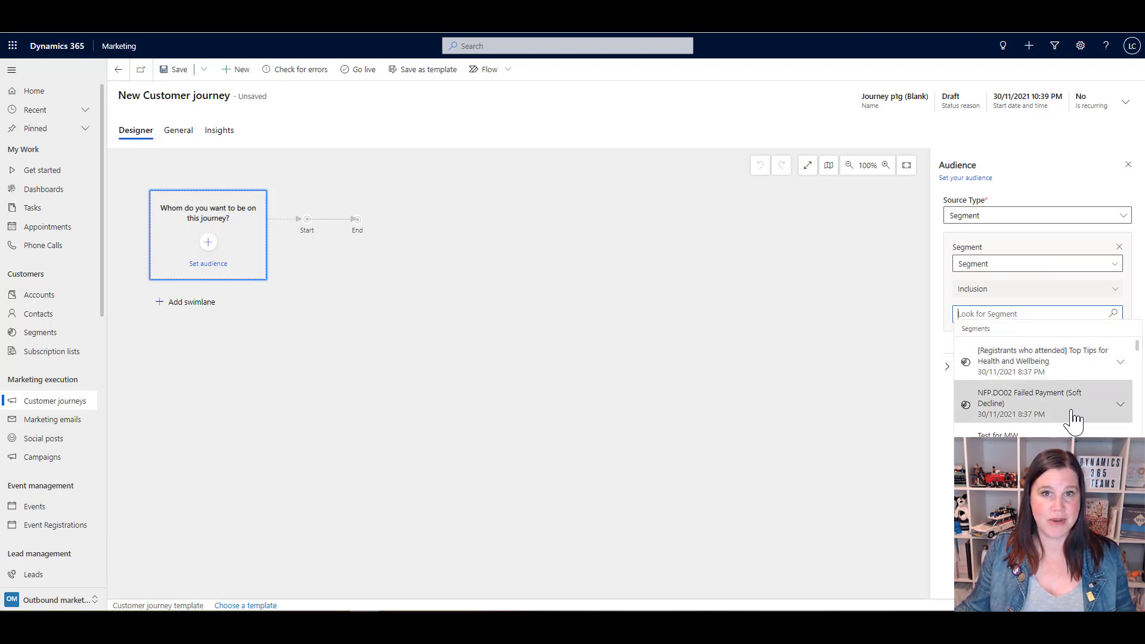
{"action": "left_click_drag", "start_coordinate": [1074, 421], "coordinate": [1024, 296]}
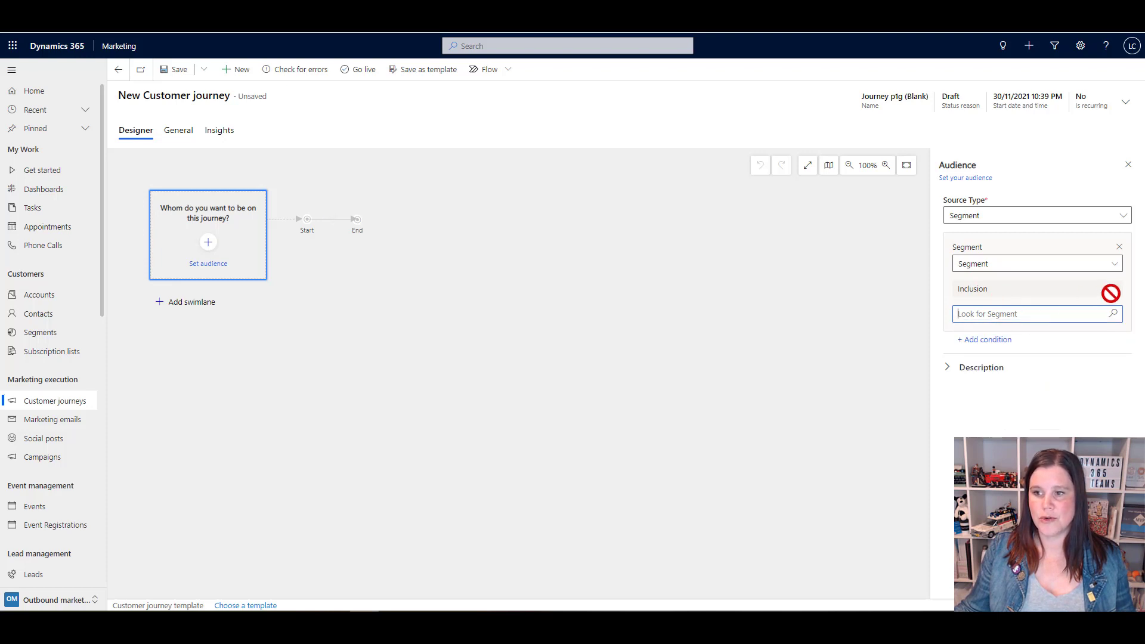
{"action": "left_click", "coordinate": [1004, 314]}
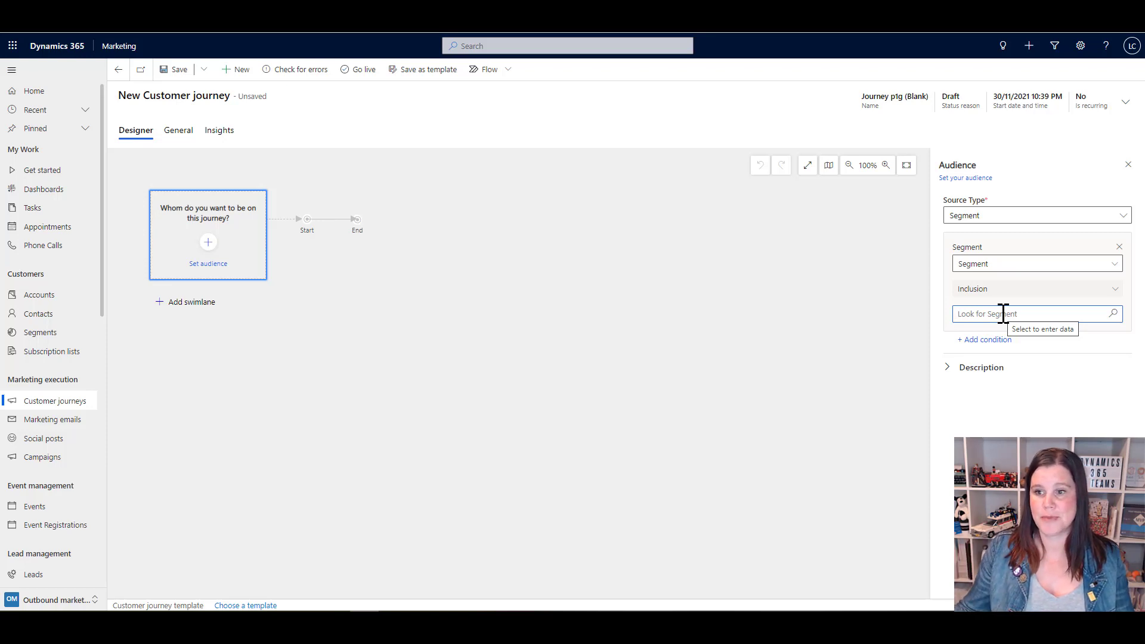
- Set the journey's audience to include the segment Sydney webinar attendees - new customers, keeping Segment as the source type
{"action": "left_click", "coordinate": [990, 216]}
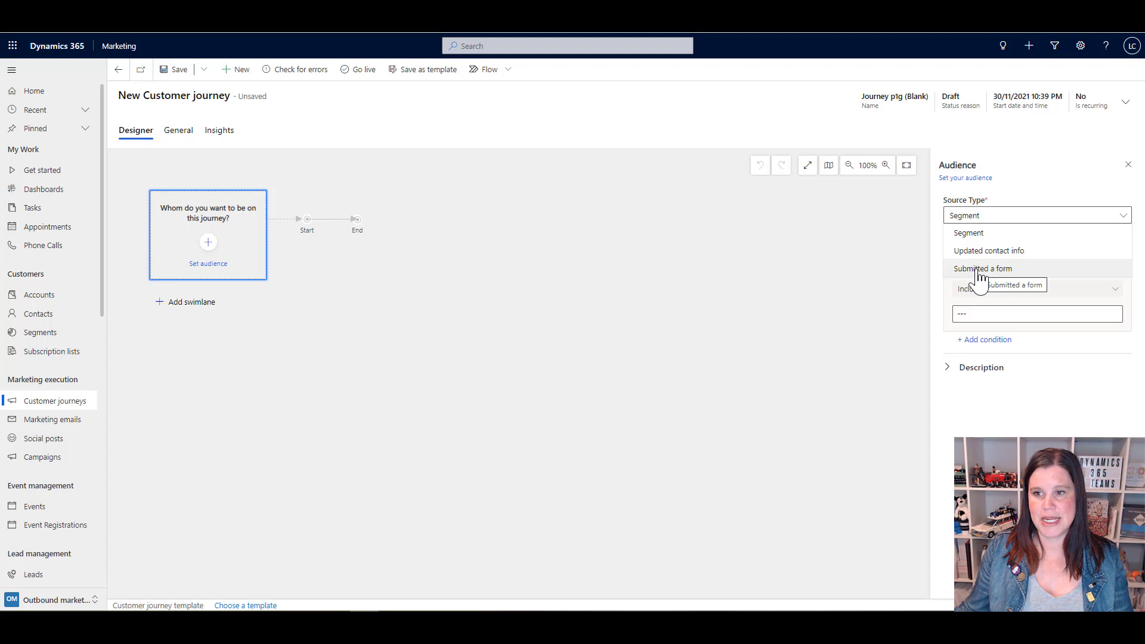
{"action": "left_click", "coordinate": [969, 234]}
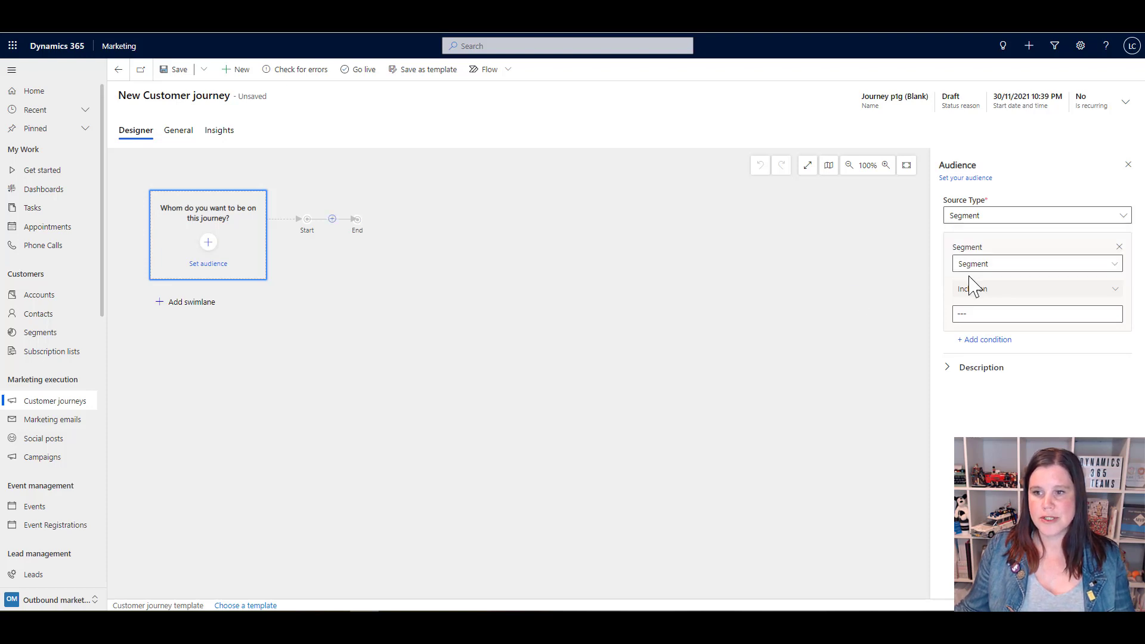
{"action": "left_click", "coordinate": [1113, 266]}
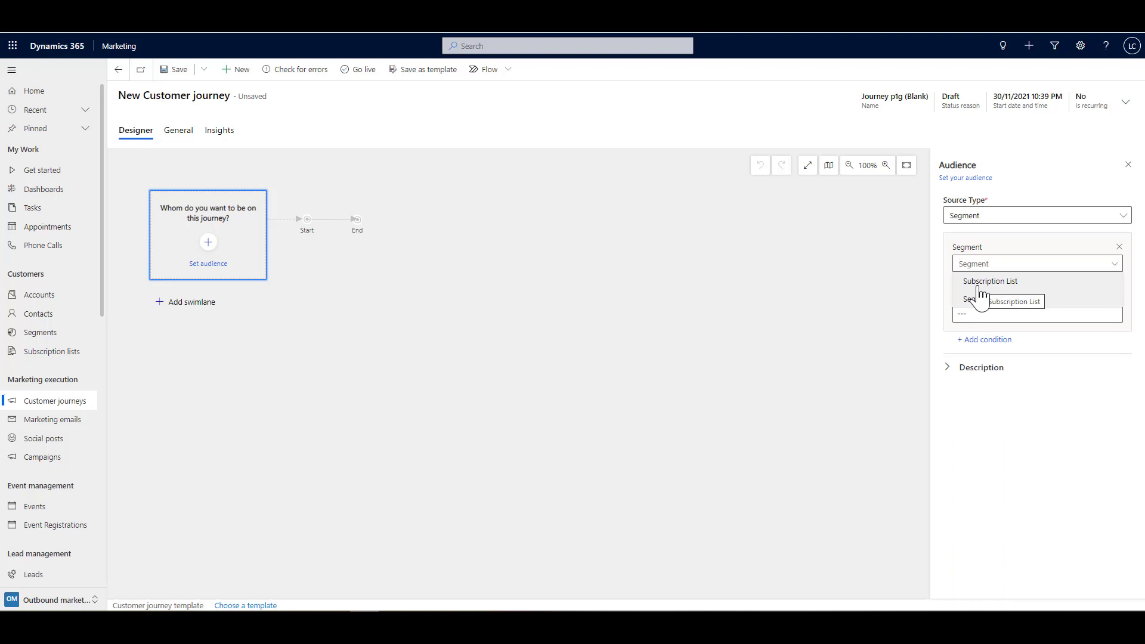
{"action": "left_click", "coordinate": [981, 316]}
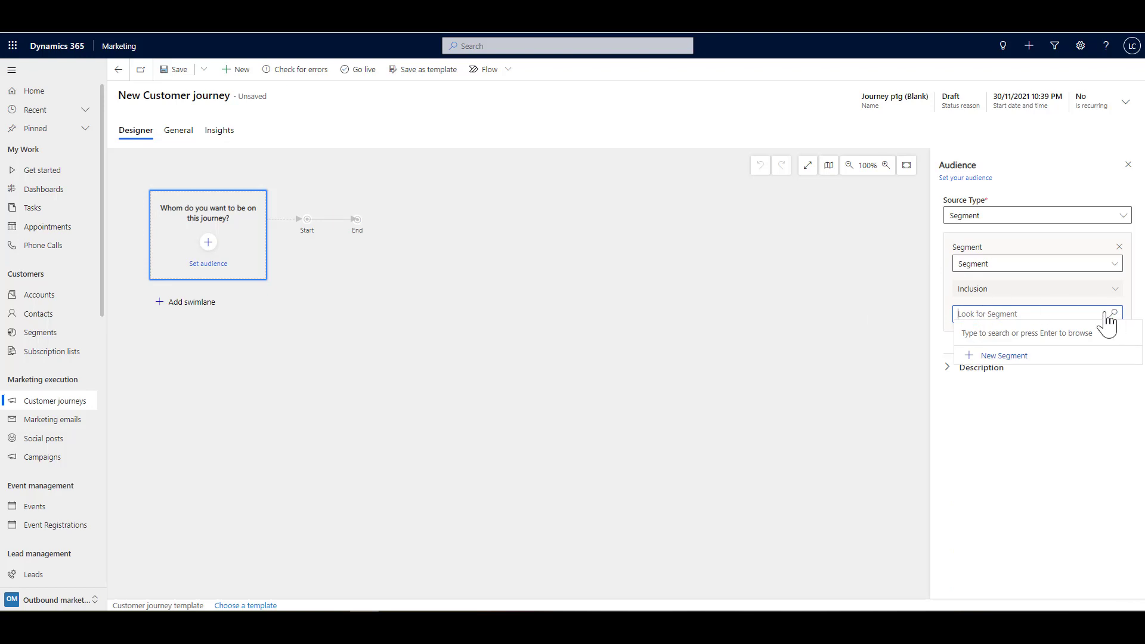
{"action": "type", "text": "sydney"}
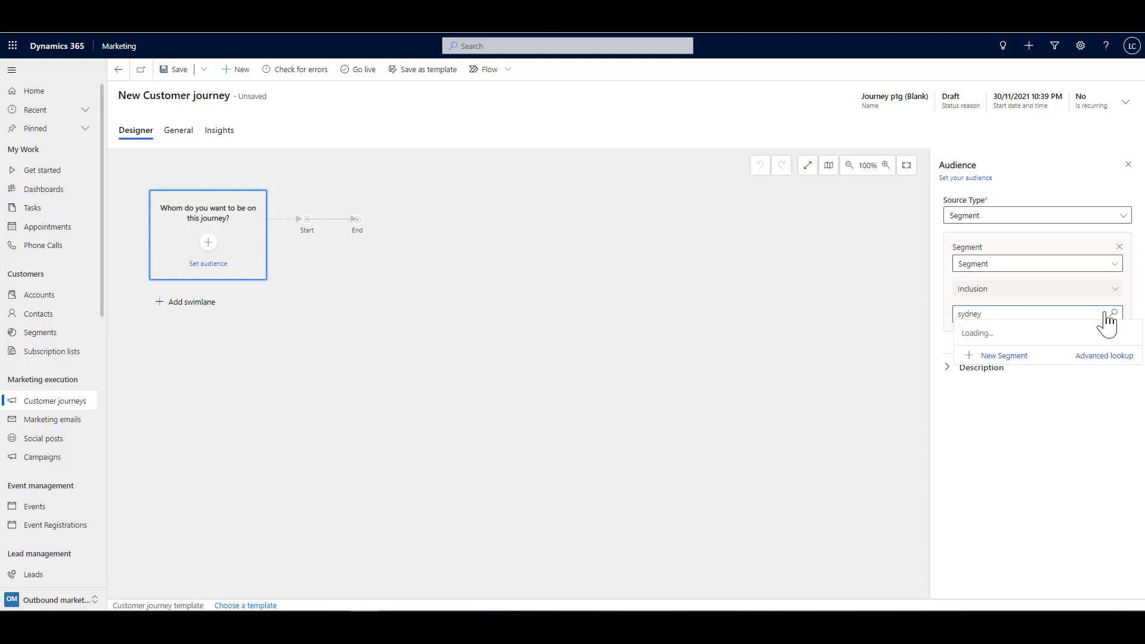
{"action": "left_click", "coordinate": [1065, 361]}
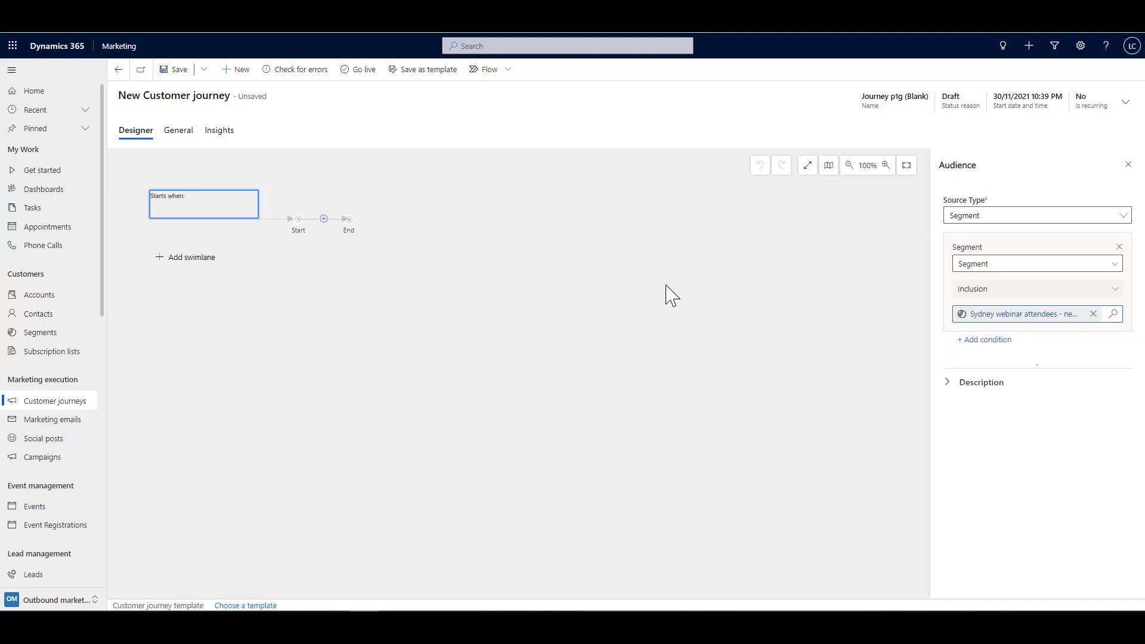
- Add a Send an email tile after the journey start and assign it the email Fabrikam: Bespoke Design
{"action": "left_click", "coordinate": [324, 218]}
{"action": "left_click", "coordinate": [365, 286]}
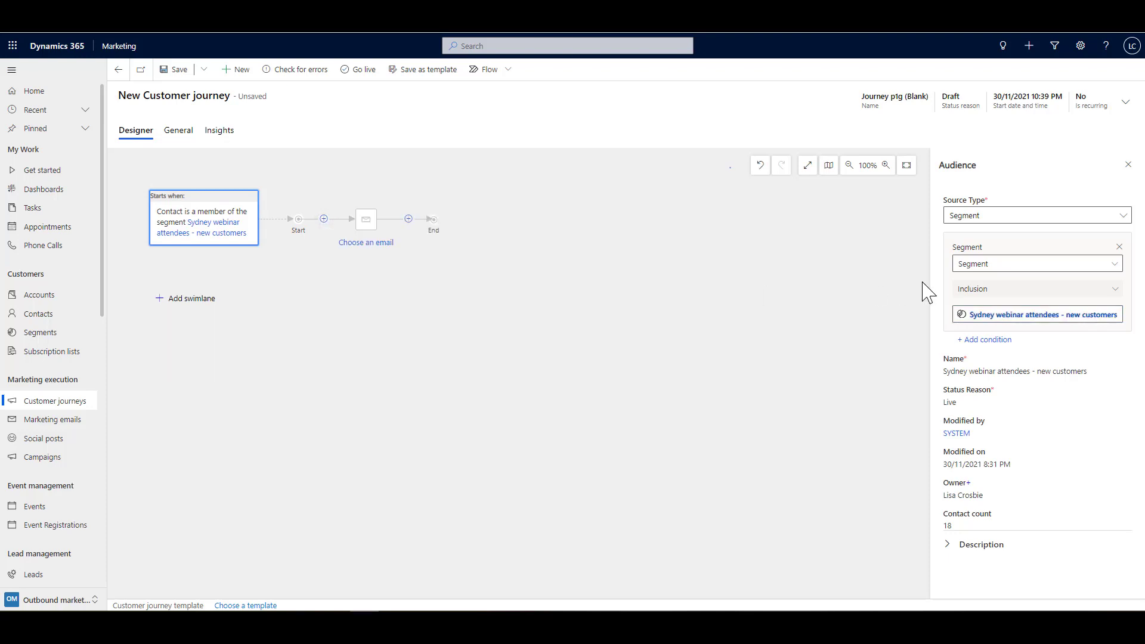
{"action": "left_click", "coordinate": [981, 215]}
{"action": "type", "text": "fa"}
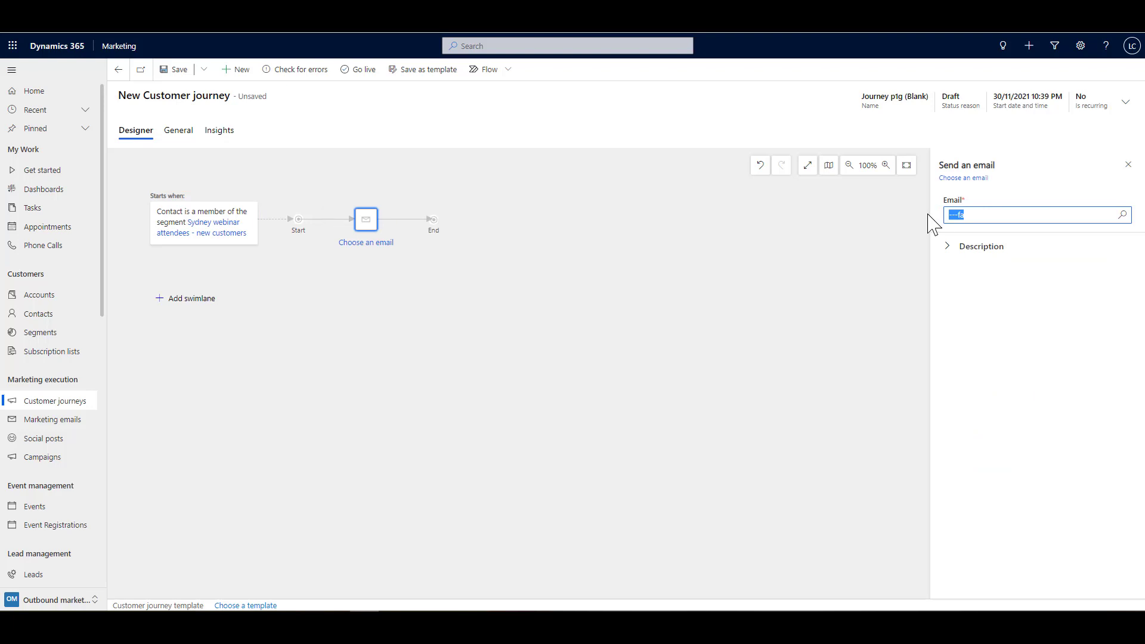
{"action": "type", "text": "b"}
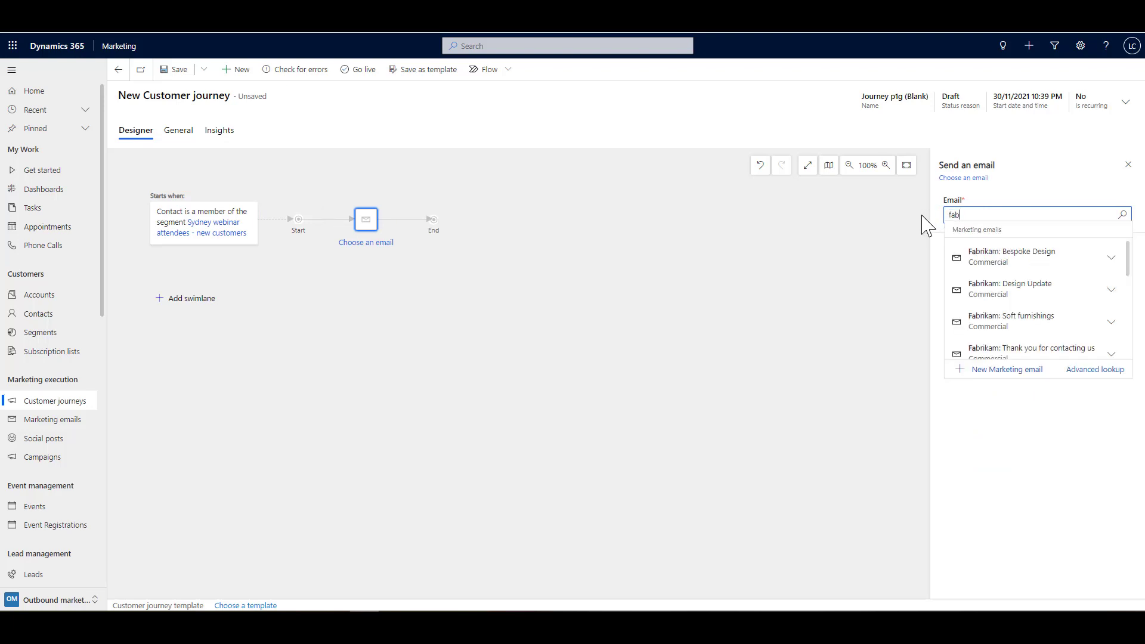
{"action": "left_click", "coordinate": [1006, 260]}
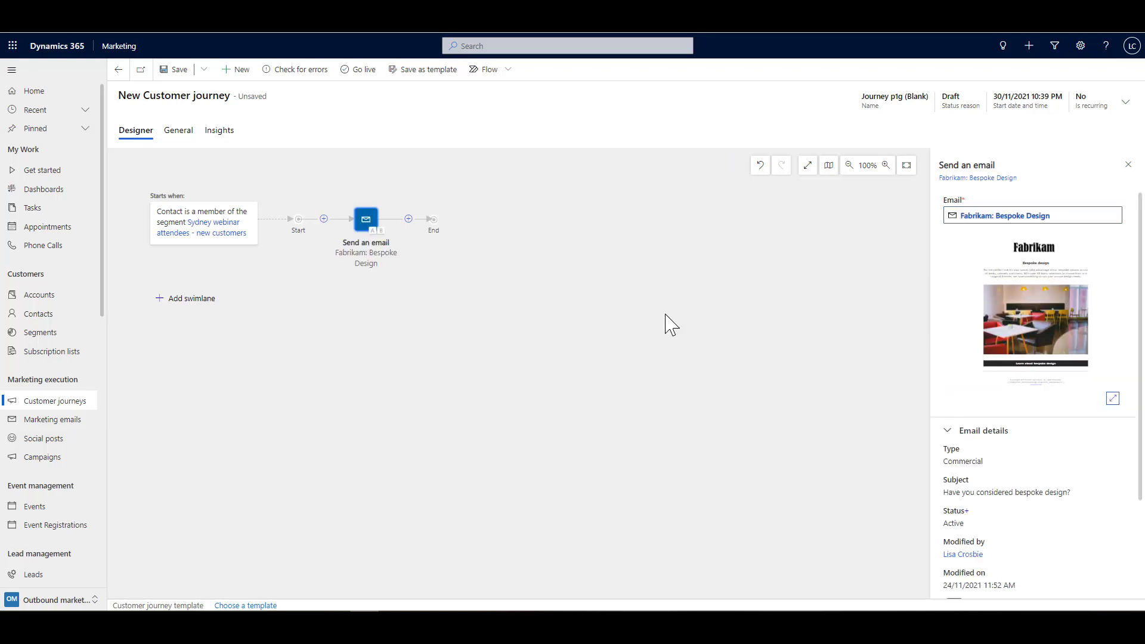
- Enable A/B testing for the Bespoke Design email with 10% each for versions A and B, keeping click-through rate as the winning metric
{"action": "left_click", "coordinate": [382, 240]}
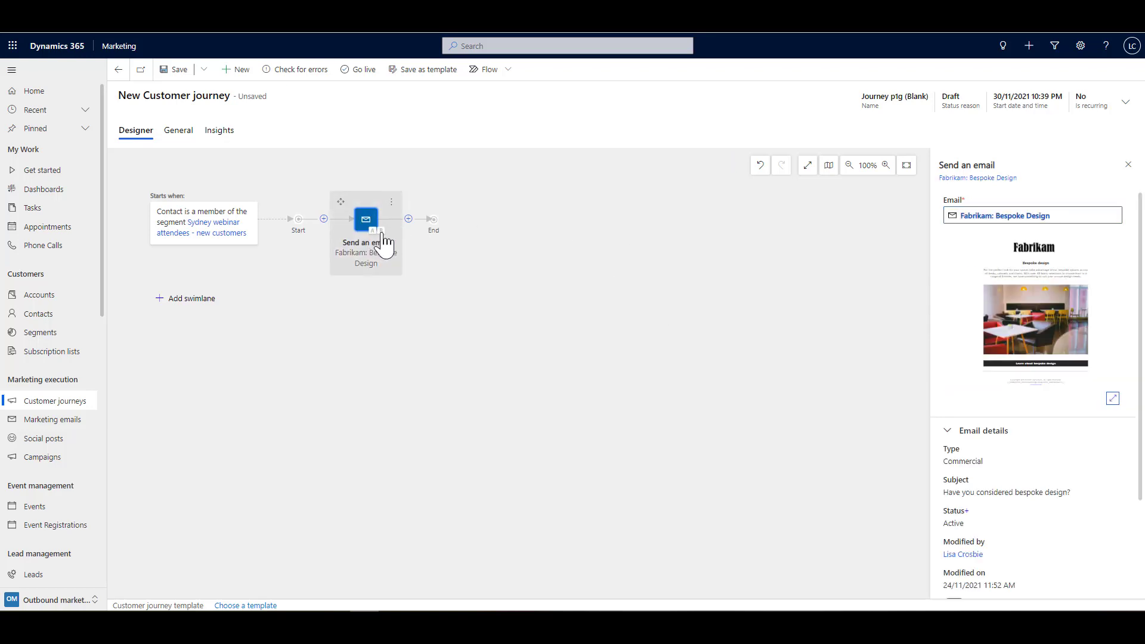
{"action": "scroll", "coordinate": [1026, 465], "scroll_direction": "down", "scroll_amount": 2}
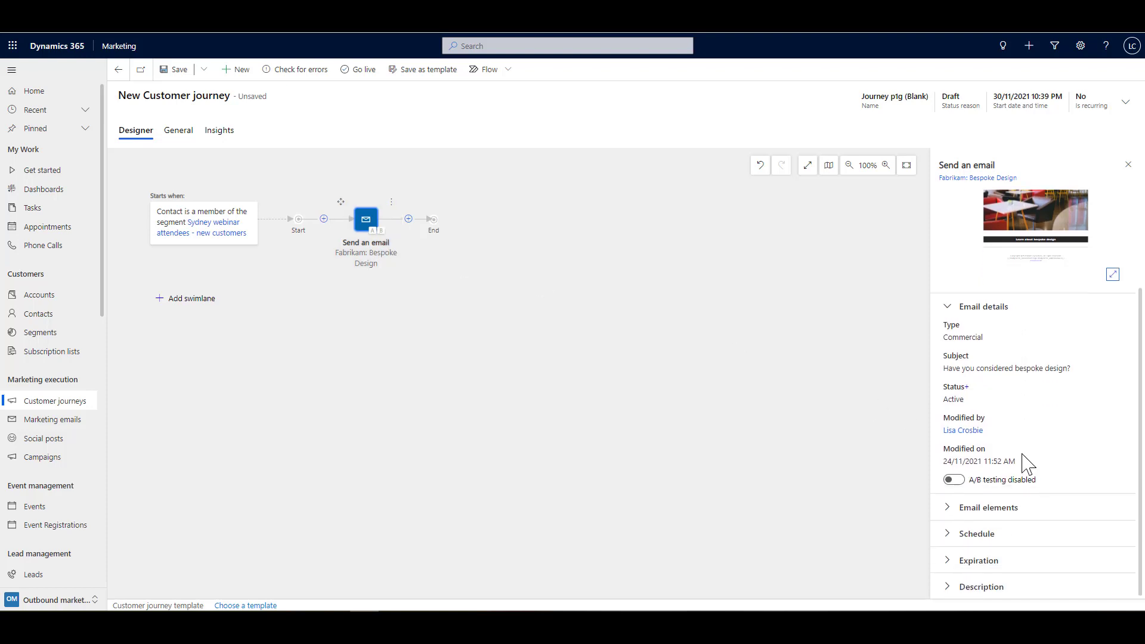
{"action": "left_click", "coordinate": [959, 481]}
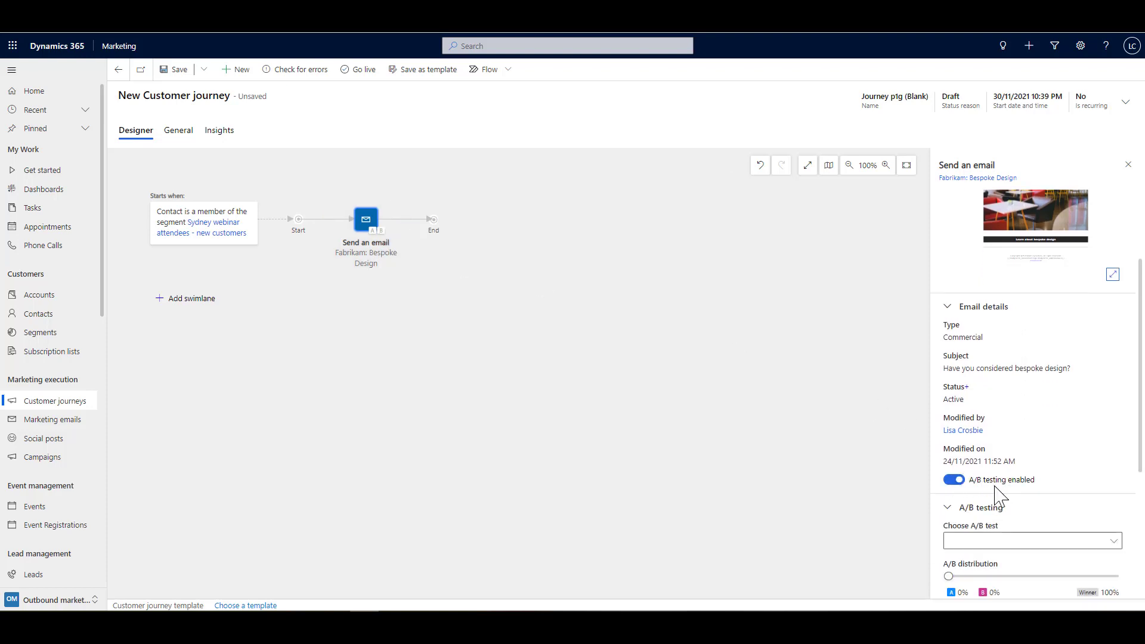
{"action": "scroll", "coordinate": [1001, 495], "scroll_direction": "down", "scroll_amount": 3}
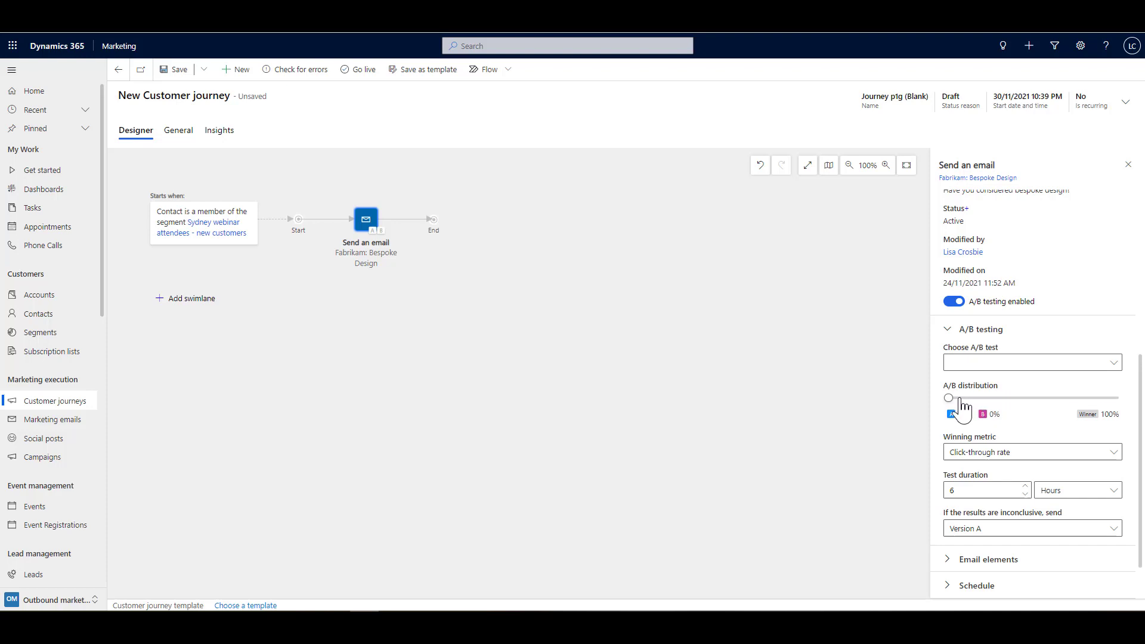
{"action": "left_click_drag", "start_coordinate": [949, 398], "coordinate": [982, 399]}
{"action": "left_click", "coordinate": [983, 453]}
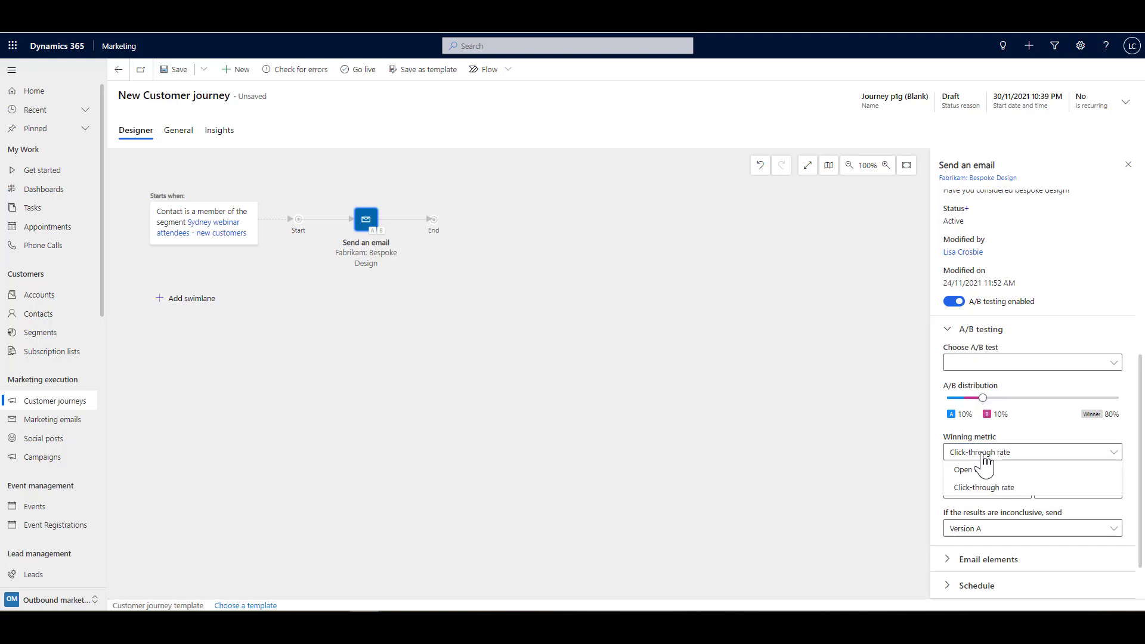
{"action": "left_click", "coordinate": [906, 459]}
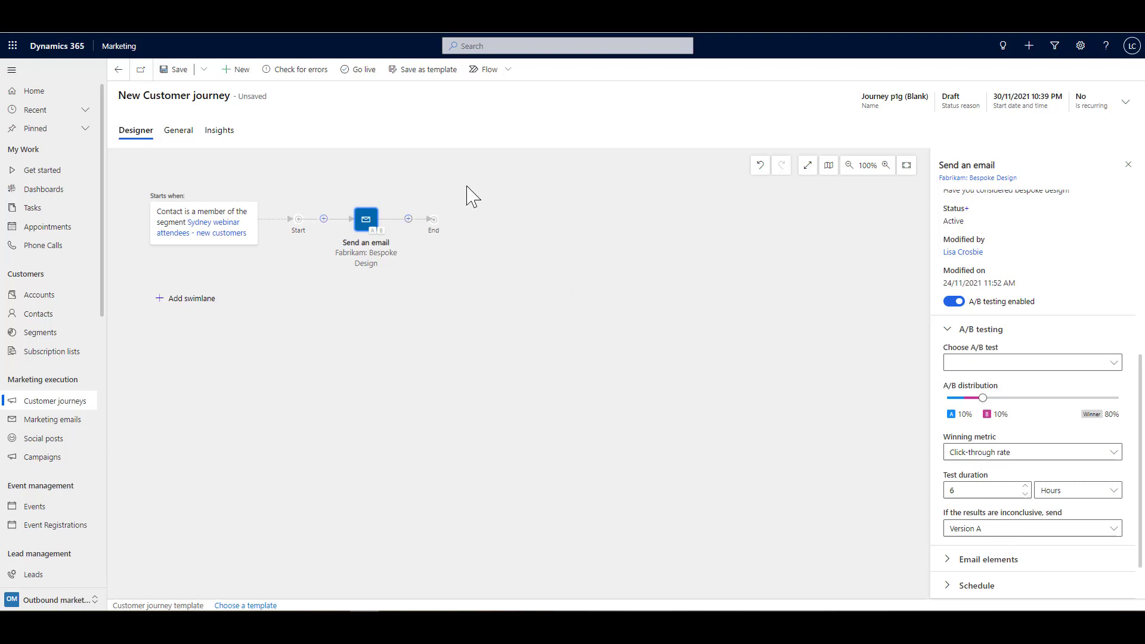
- Add an If/then branch after the email that checks whether the Learn about bespoke design link in Fabrikam: Bespoke Design has been clicked
{"action": "left_click", "coordinate": [409, 219]}
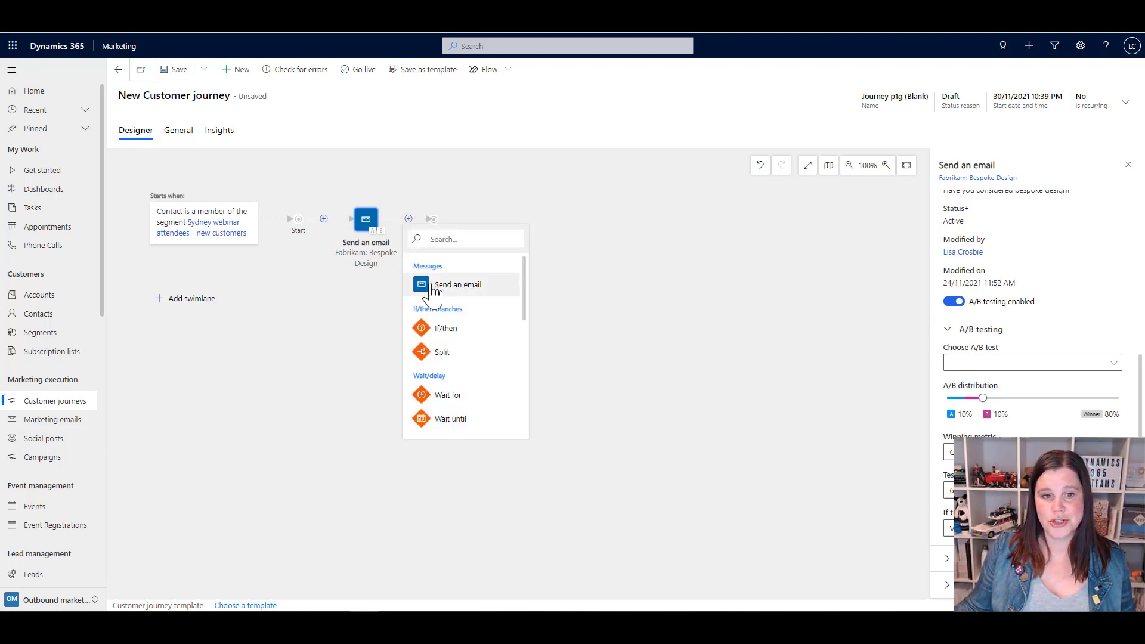
{"action": "left_click", "coordinate": [442, 333]}
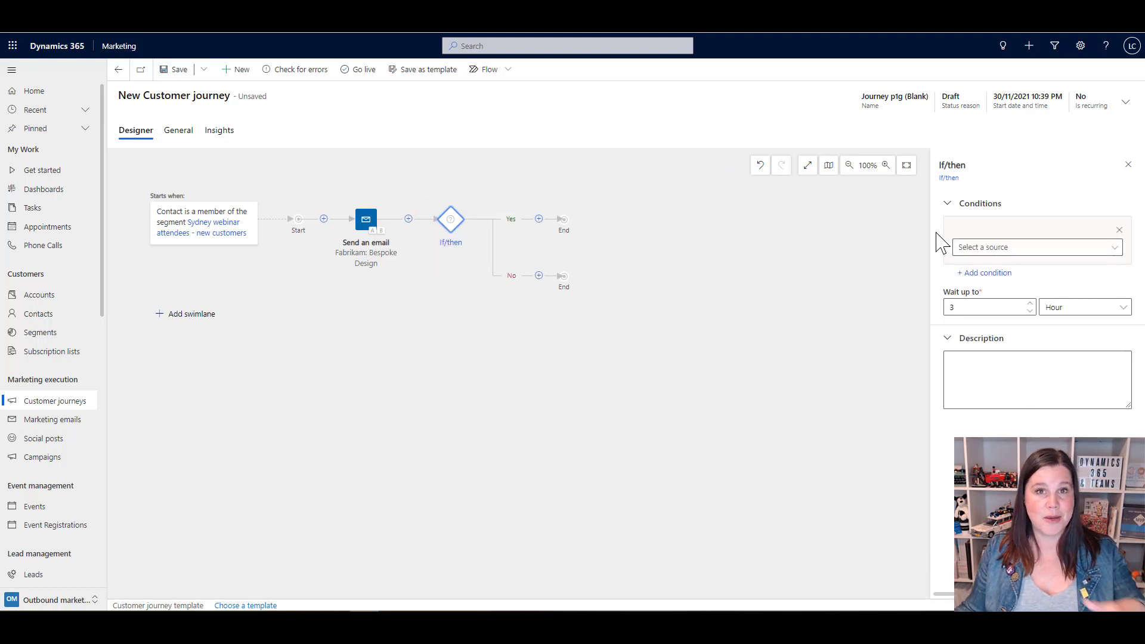
{"action": "left_click", "coordinate": [1003, 251]}
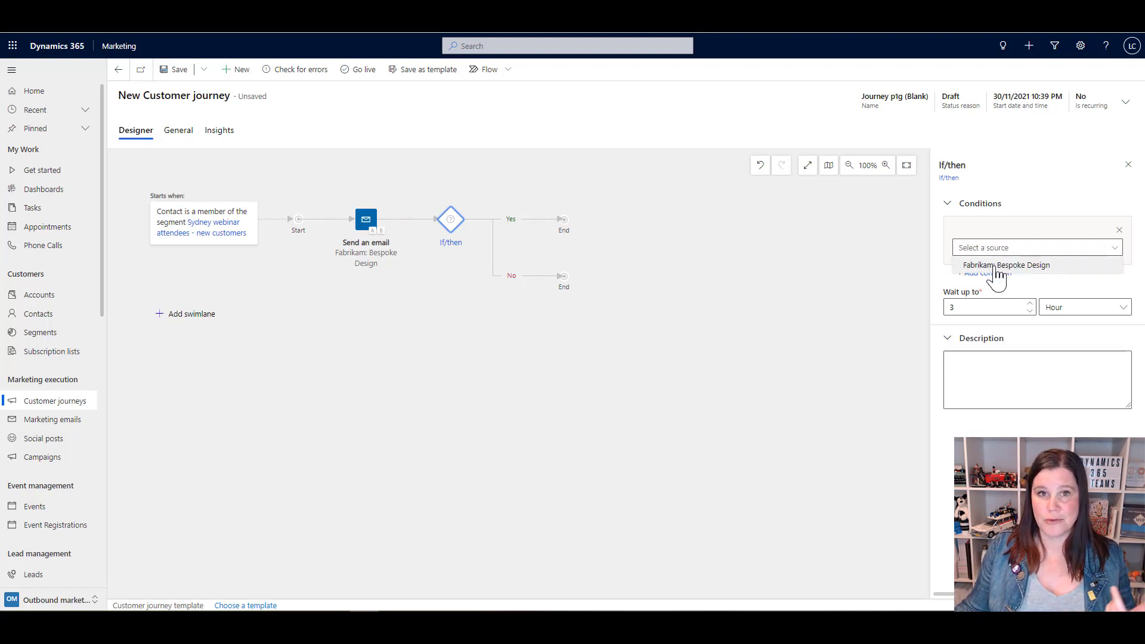
{"action": "left_click", "coordinate": [995, 266]}
{"action": "left_click", "coordinate": [998, 275]}
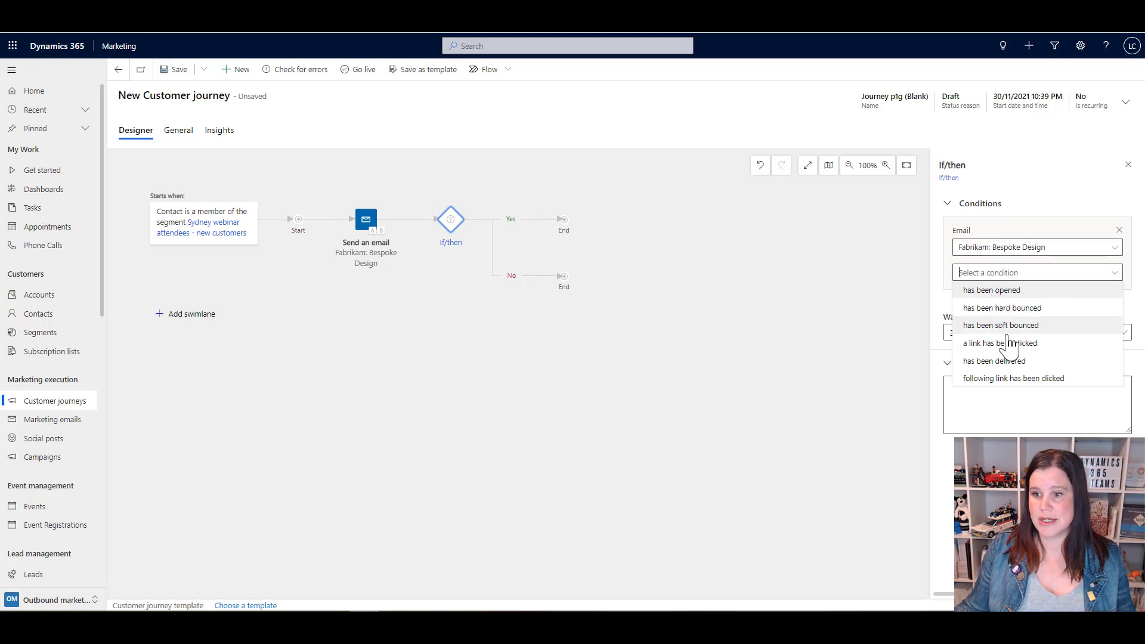
{"action": "left_click", "coordinate": [999, 380]}
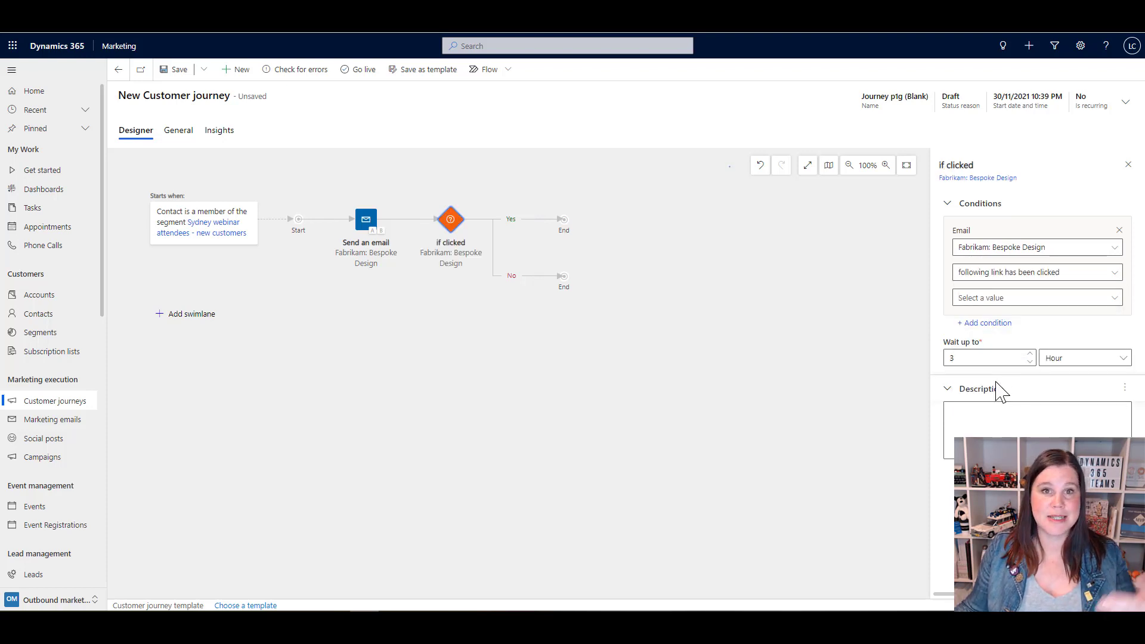
{"action": "left_click", "coordinate": [1002, 299]}
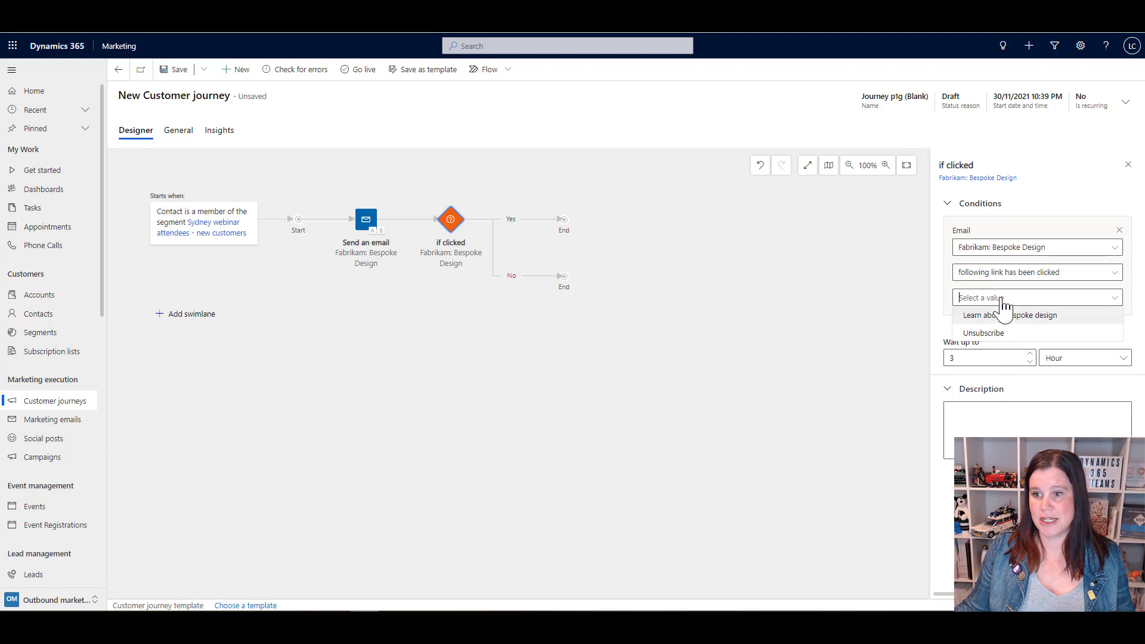
{"action": "left_click", "coordinate": [1002, 315]}
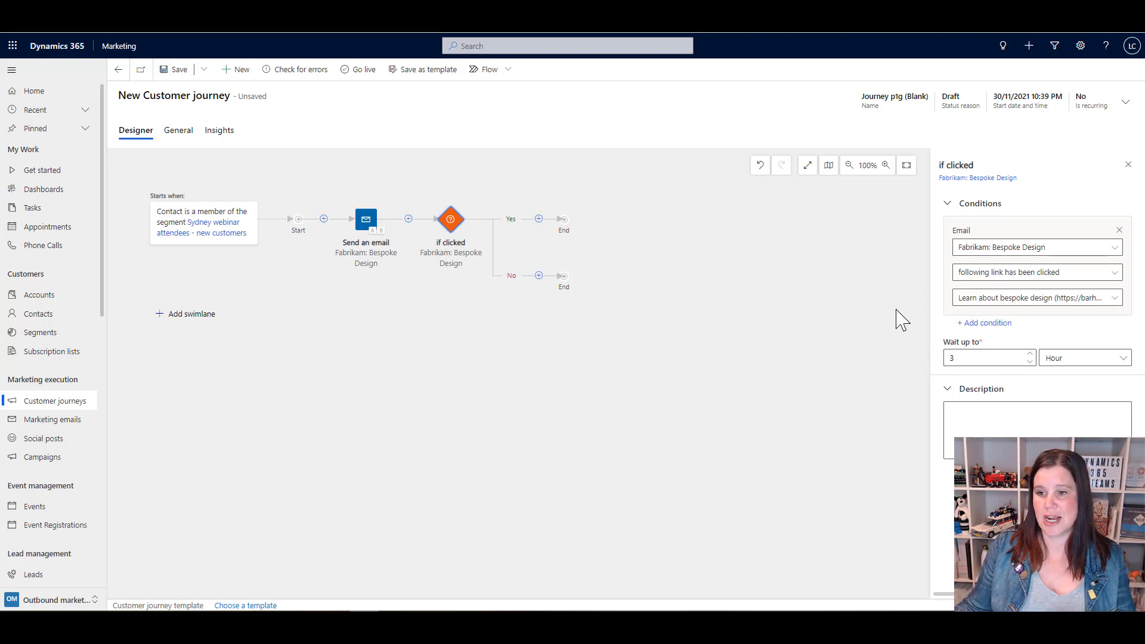
- Add a Send an email tile on the Yes branch and insert a Wait for tile of 1 week before it
{"action": "left_click", "coordinate": [539, 219]}
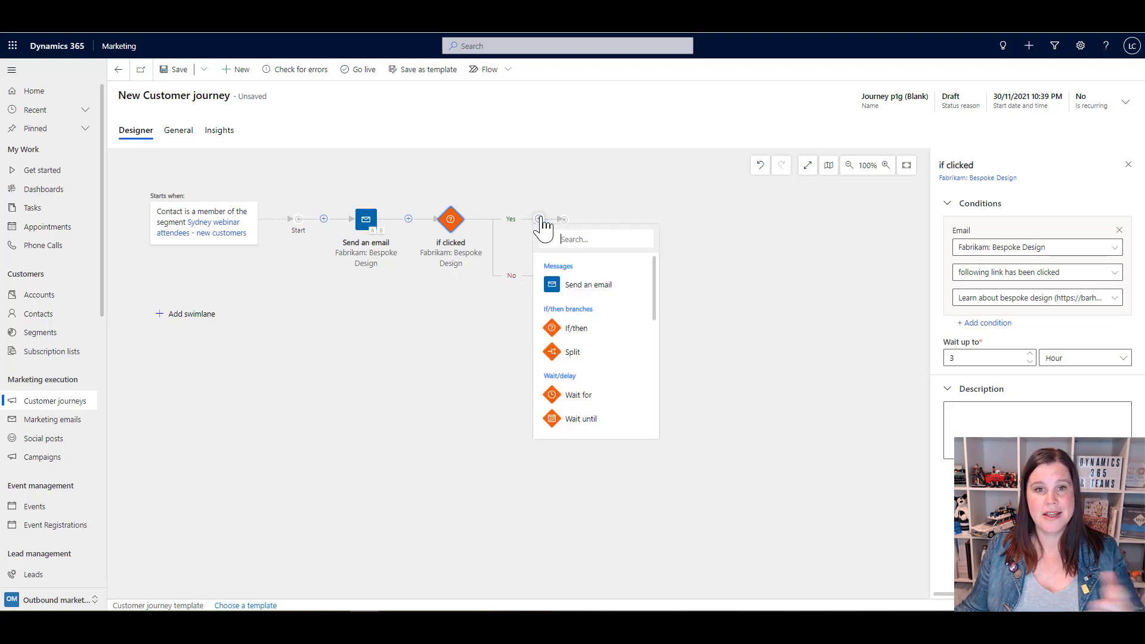
{"action": "left_click", "coordinate": [583, 284]}
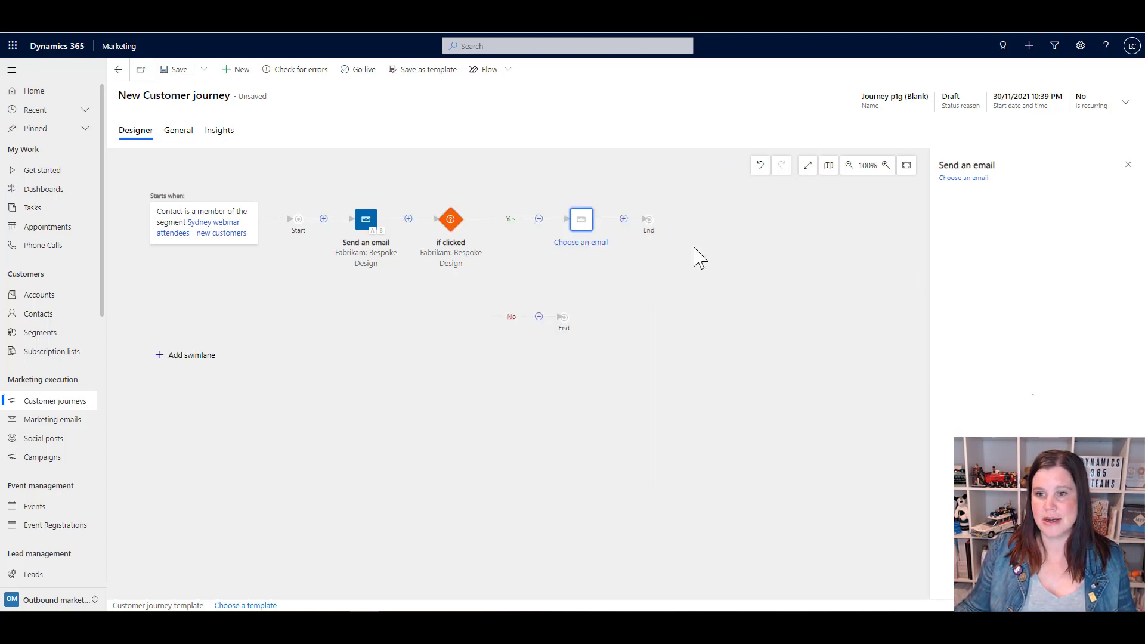
{"action": "left_click", "coordinate": [539, 219]}
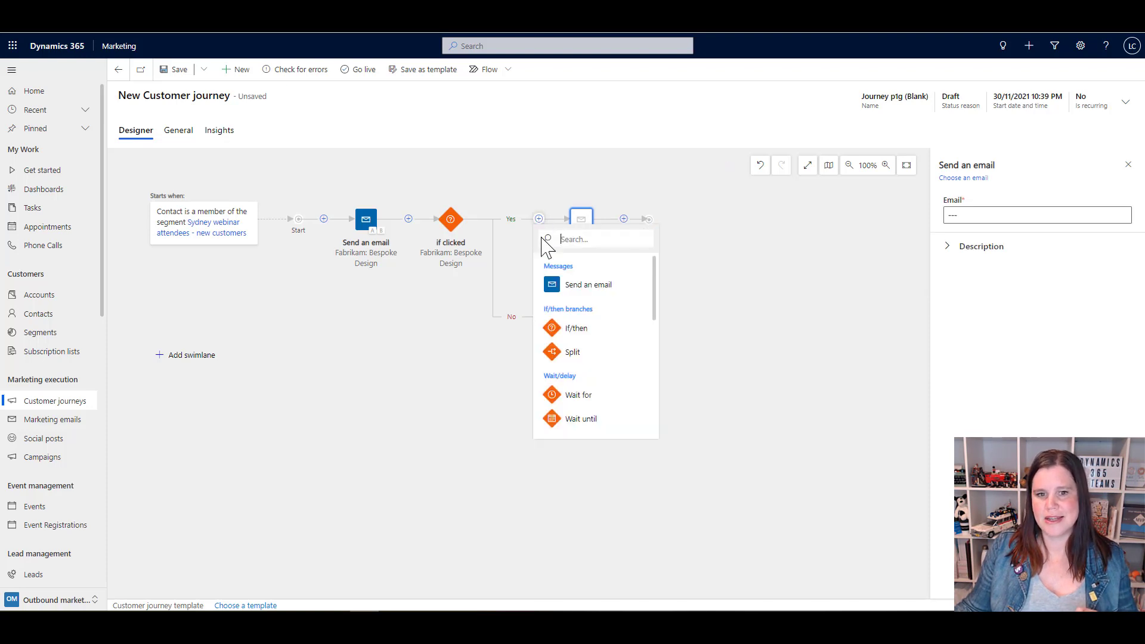
{"action": "left_click", "coordinate": [572, 398]}
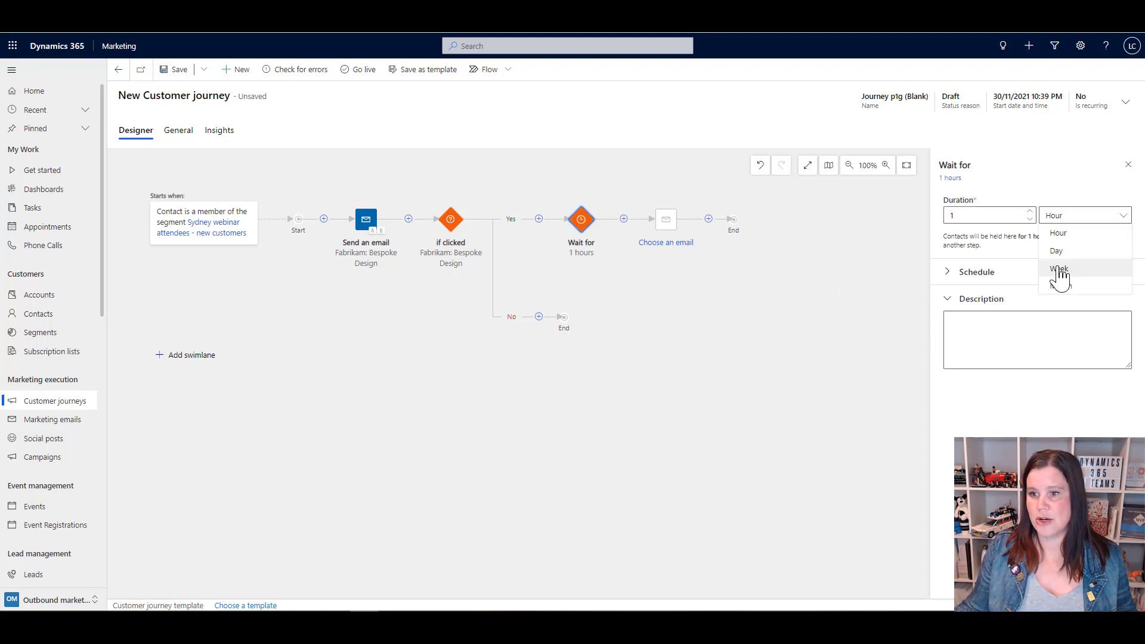
{"action": "left_click", "coordinate": [1057, 276]}
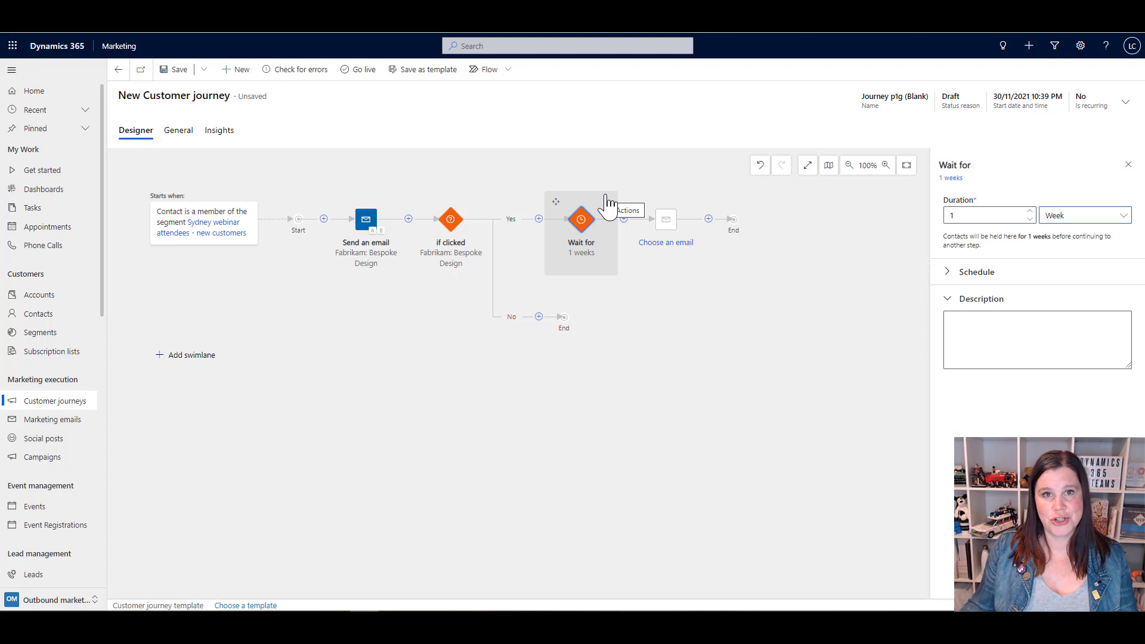
- Browse the other tile types that can be added at the end of the Yes branch
{"action": "left_click", "coordinate": [709, 219]}
{"action": "scroll", "coordinate": [753, 379], "scroll_direction": "down", "scroll_amount": 6}
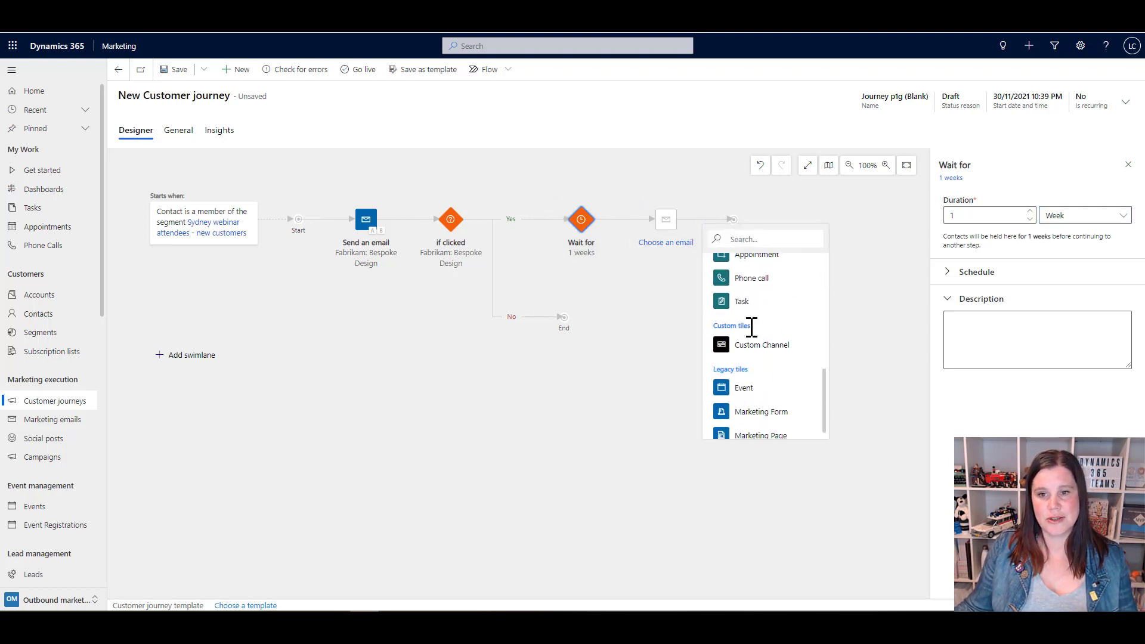
{"action": "scroll", "coordinate": [752, 327], "scroll_direction": "up", "scroll_amount": 2}
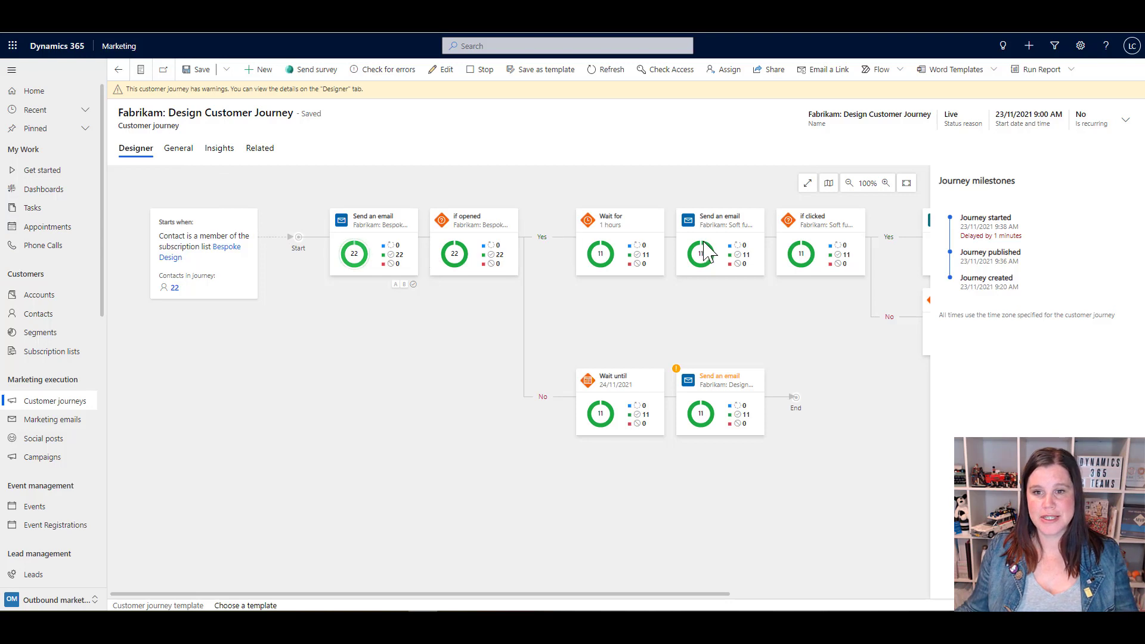
- Examine the contact volumes of the live Fabrikam: Design Customer Journey, inspecting its Wait for tile and the if clicked tile's data and properties
{"action": "mouse_move", "coordinate": [706, 250]}
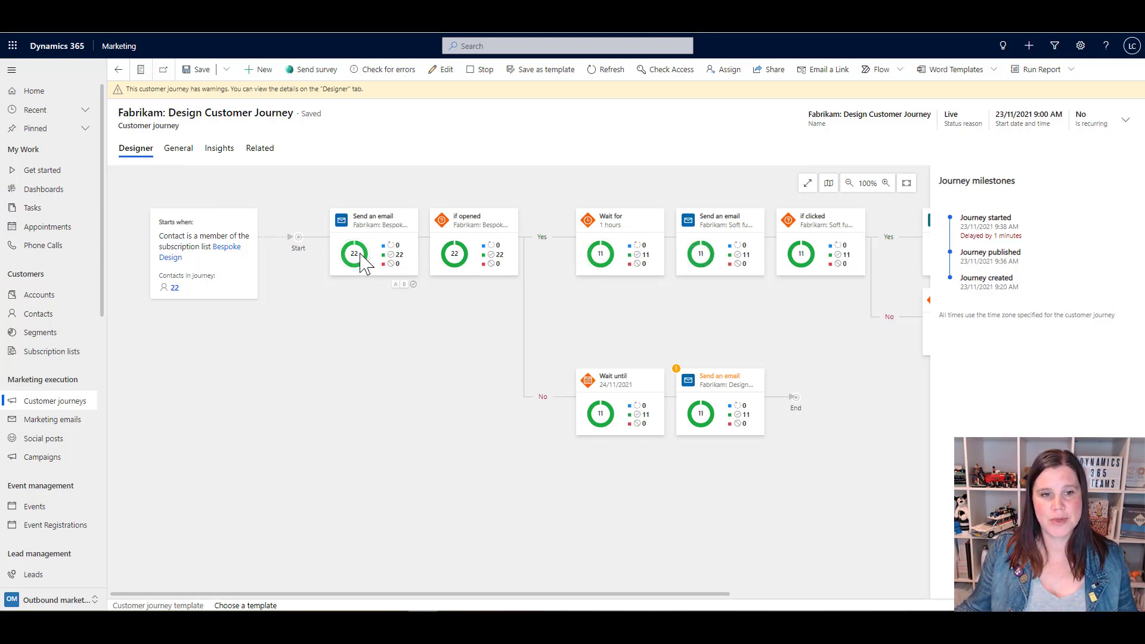
{"action": "mouse_move", "coordinate": [363, 262]}
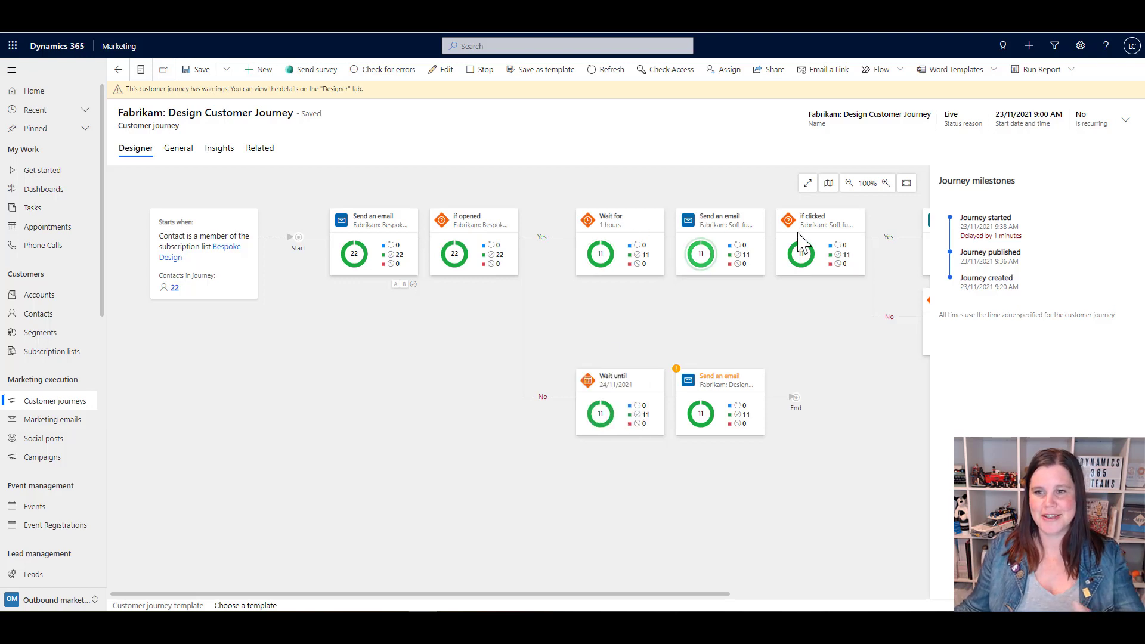
{"action": "left_click", "coordinate": [654, 235]}
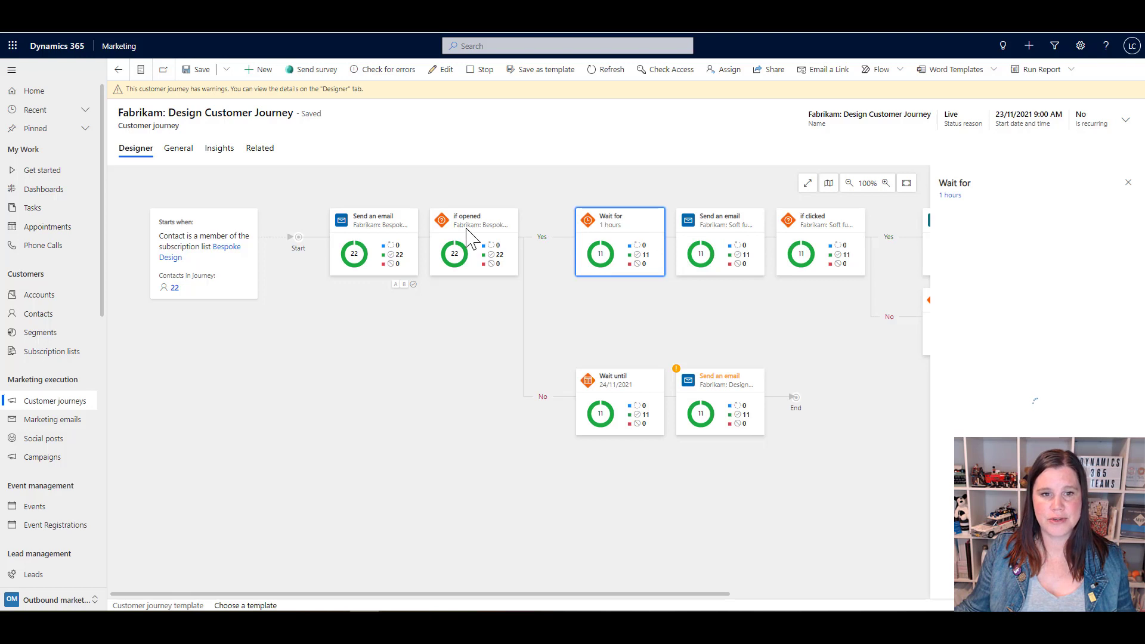
{"action": "left_click", "coordinate": [826, 246]}
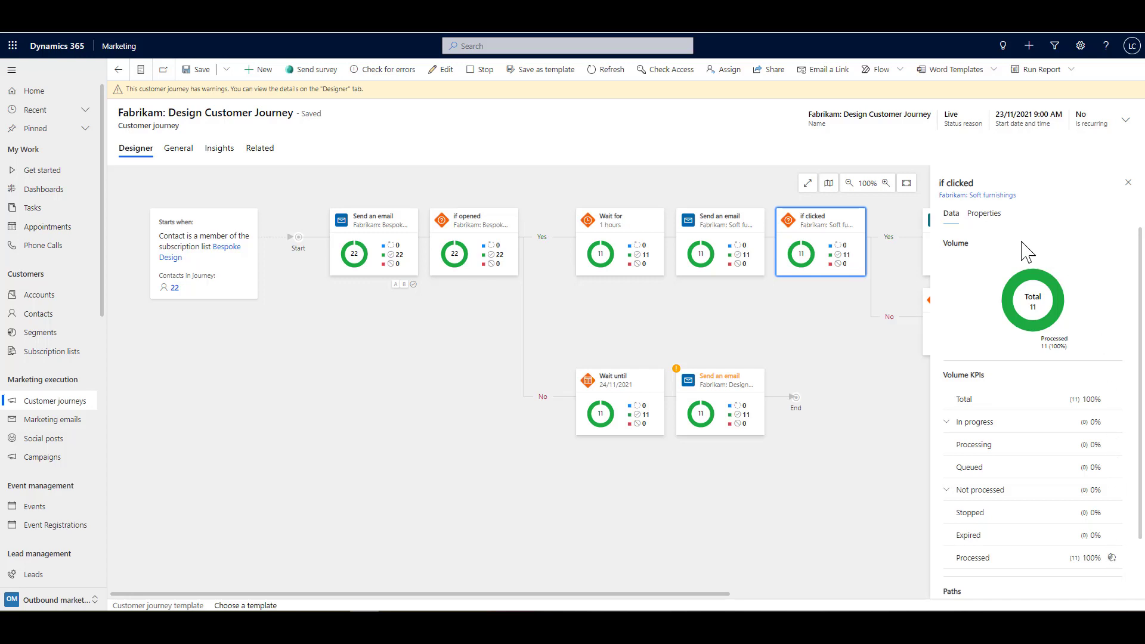
{"action": "left_click", "coordinate": [989, 214]}
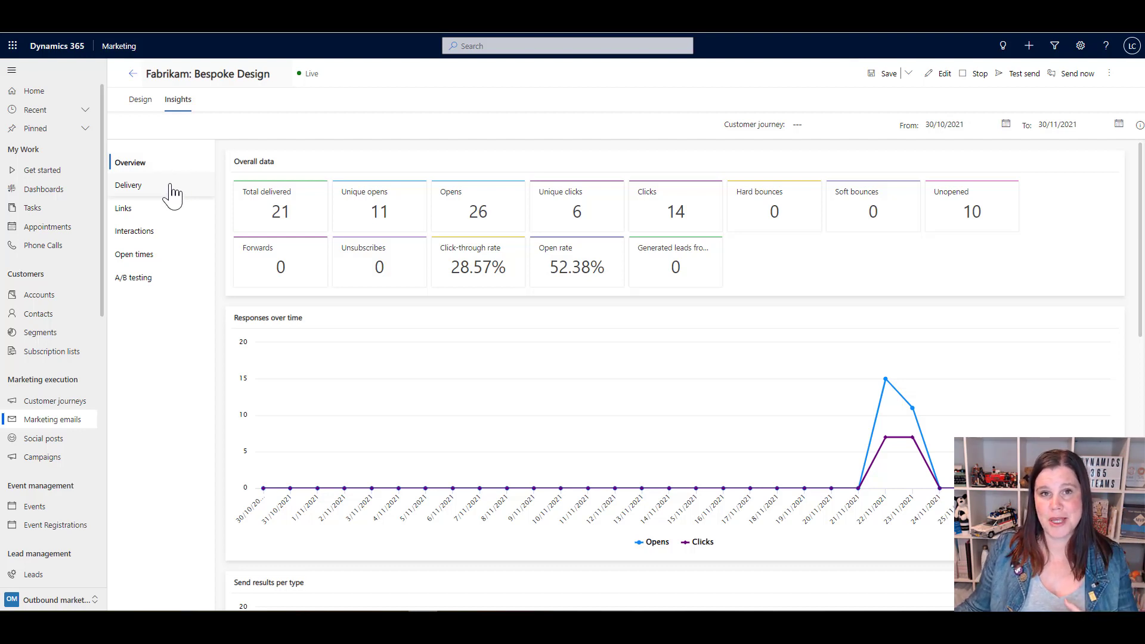
- Review the Fabrikam: Bespoke Design email's link click map, including the bespoke design button's clicks, along with its open times and A/B testing insights
{"action": "left_click", "coordinate": [128, 209]}
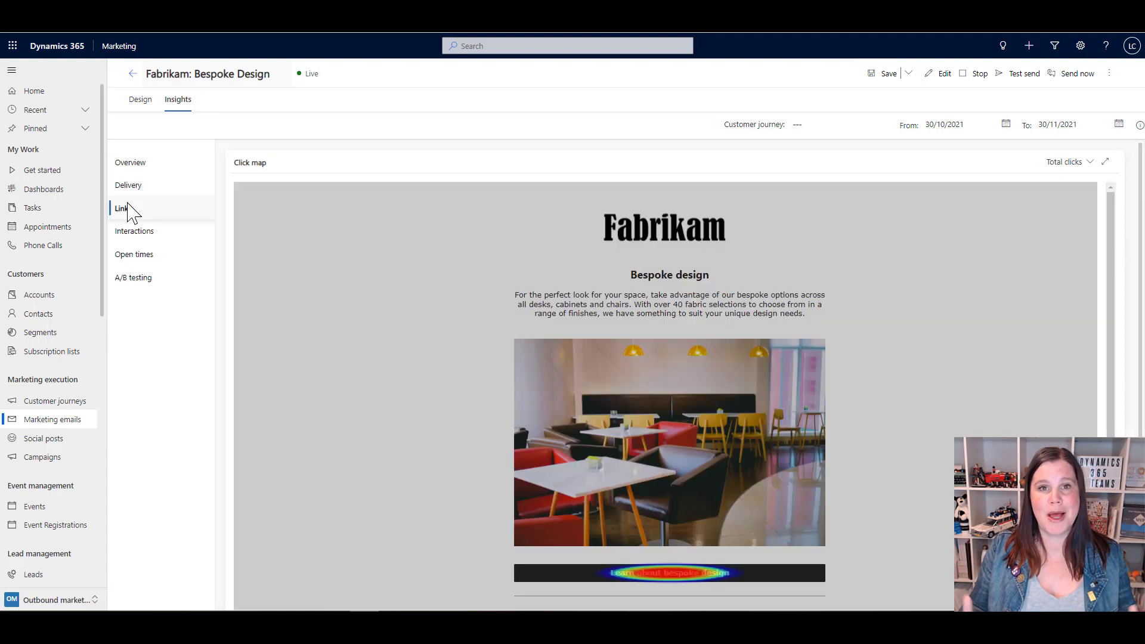
{"action": "mouse_move", "coordinate": [665, 577]}
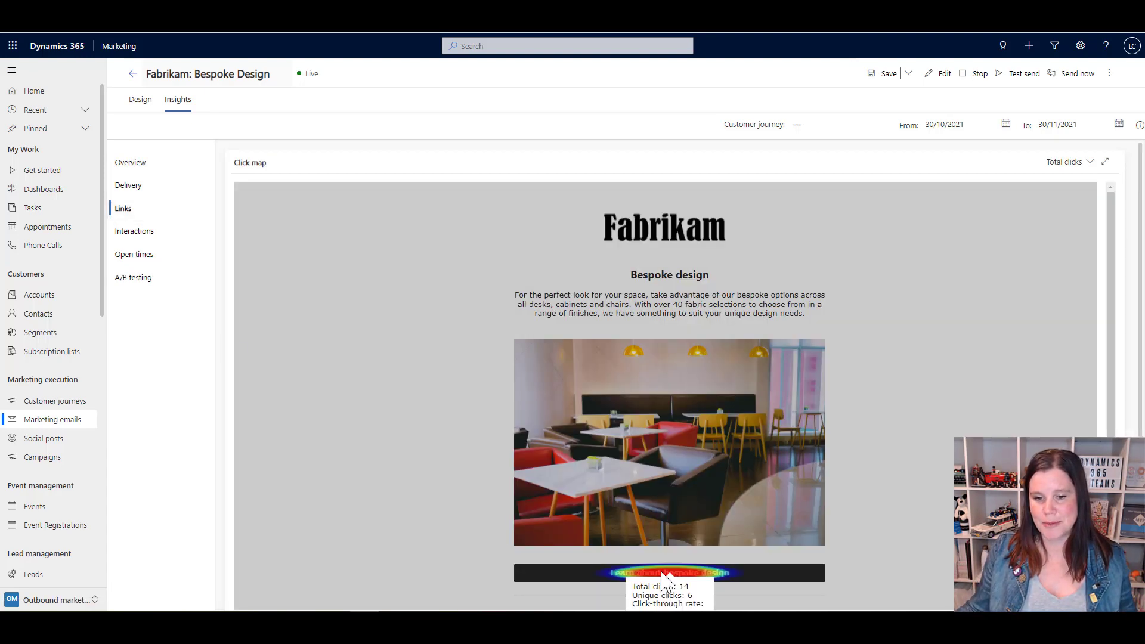
{"action": "left_click", "coordinate": [135, 257]}
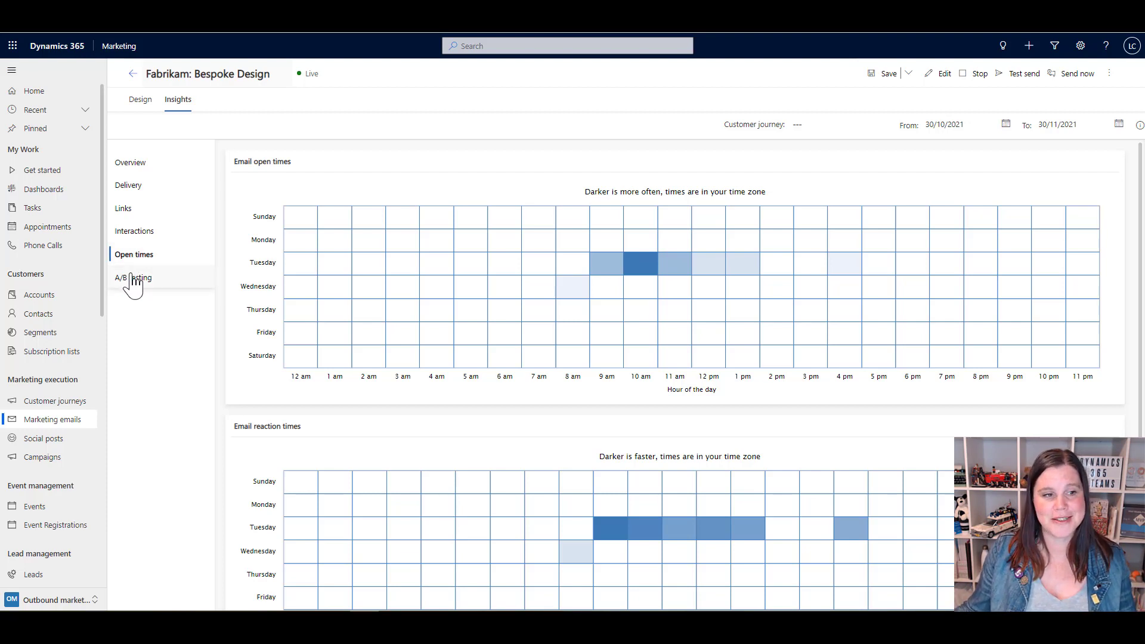
{"action": "left_click", "coordinate": [135, 279]}
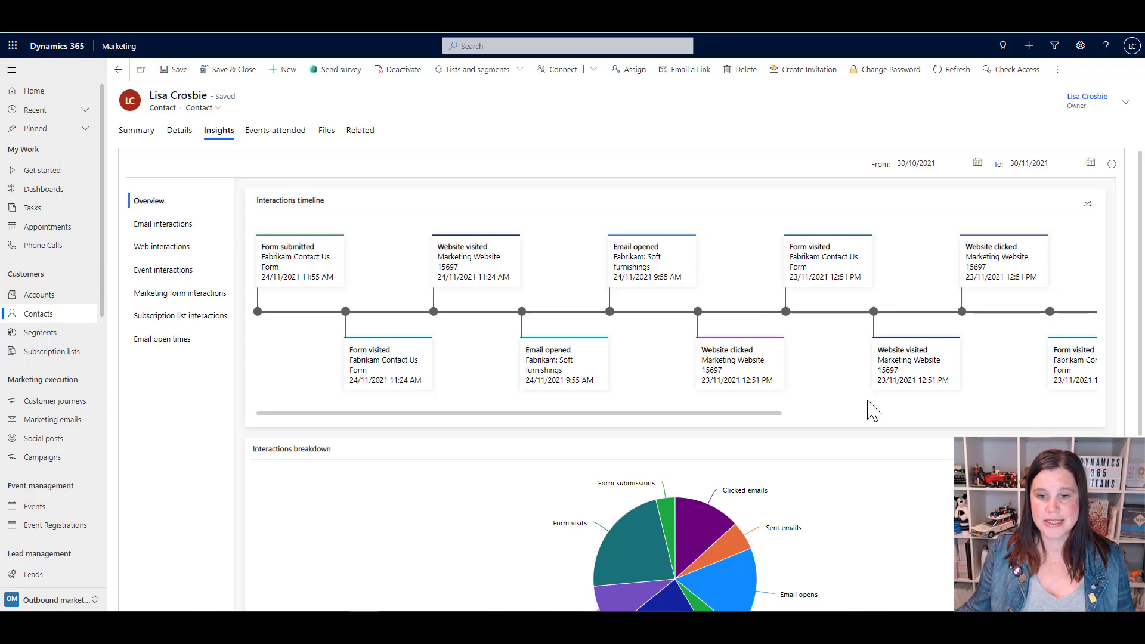
- Examine the contact's interactions timeline, interactions breakdown and stopped journeys in the insights overview, and go to the Get started page
{"action": "scroll", "coordinate": [875, 410], "scroll_direction": "down", "scroll_amount": 2}
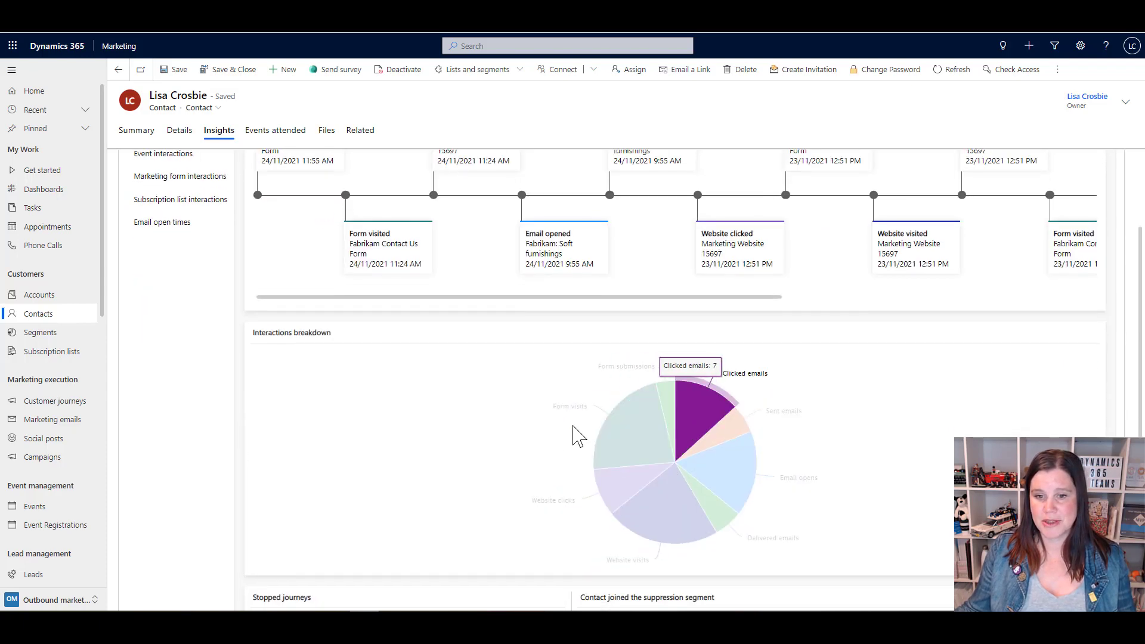
{"action": "scroll", "coordinate": [505, 443], "scroll_direction": "down", "scroll_amount": 1}
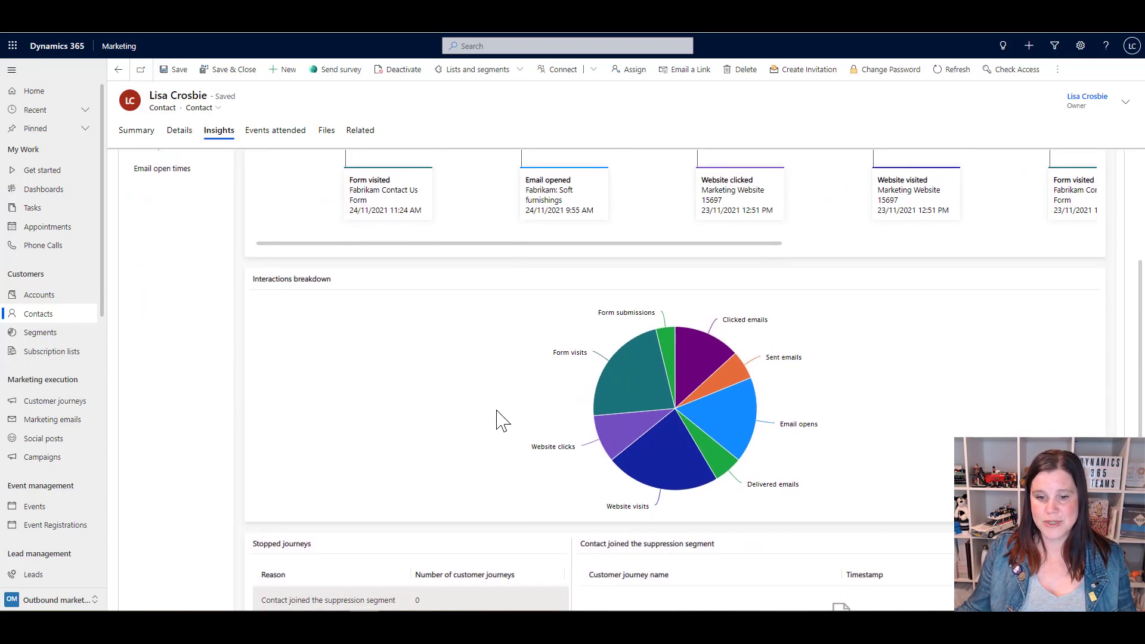
{"action": "scroll", "coordinate": [503, 421], "scroll_direction": "down", "scroll_amount": 2}
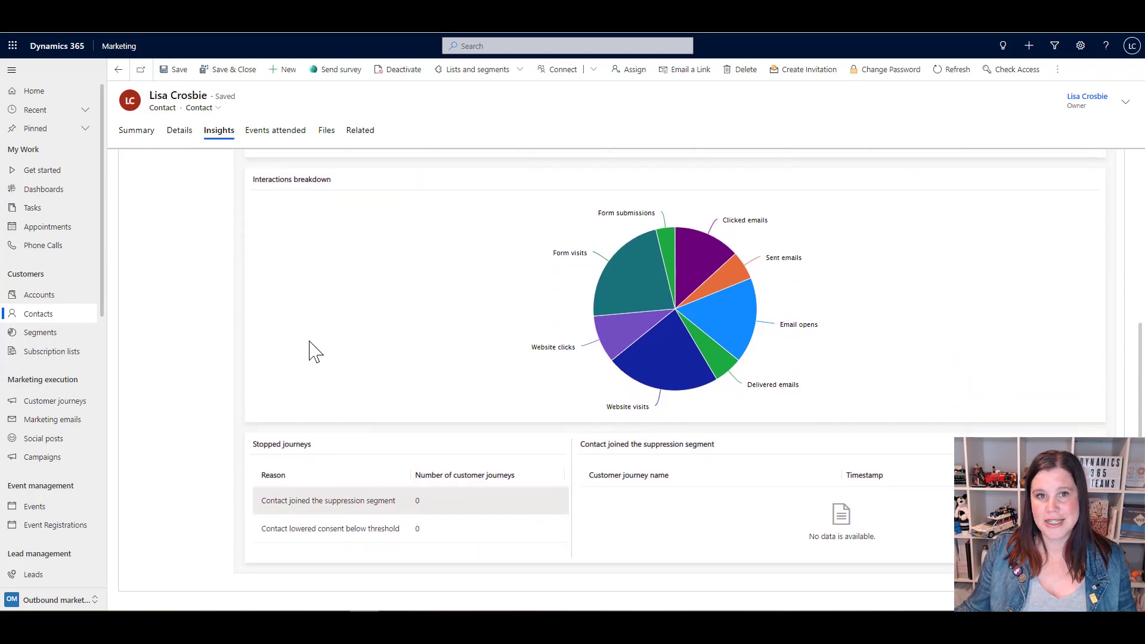
{"action": "scroll", "coordinate": [310, 349], "scroll_direction": "up", "scroll_amount": 5}
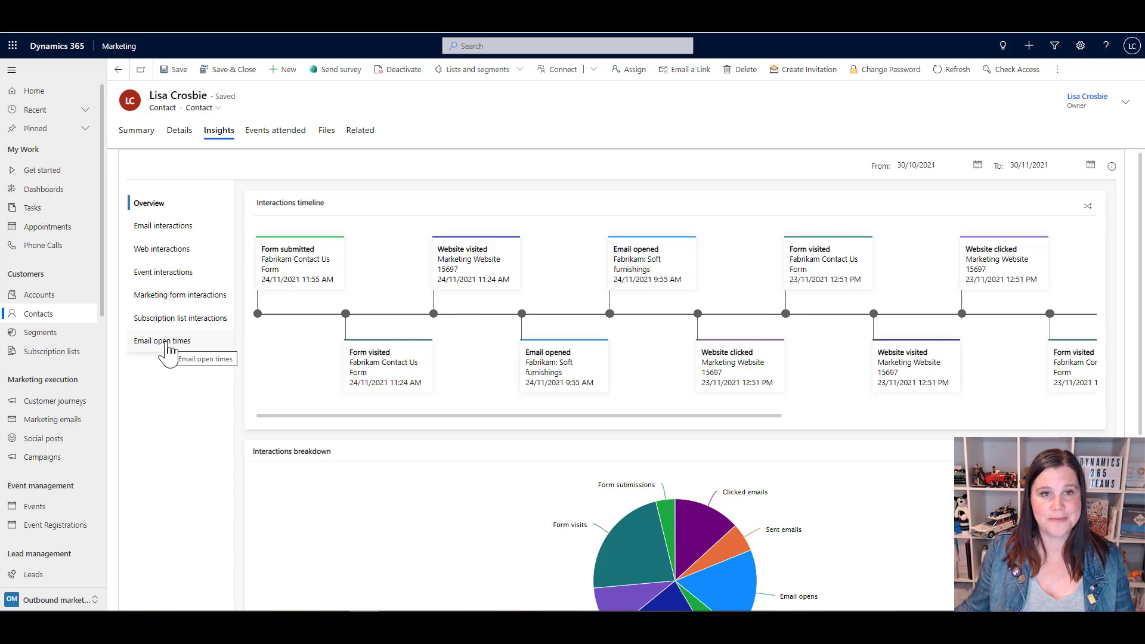
{"action": "left_click", "coordinate": [53, 174]}
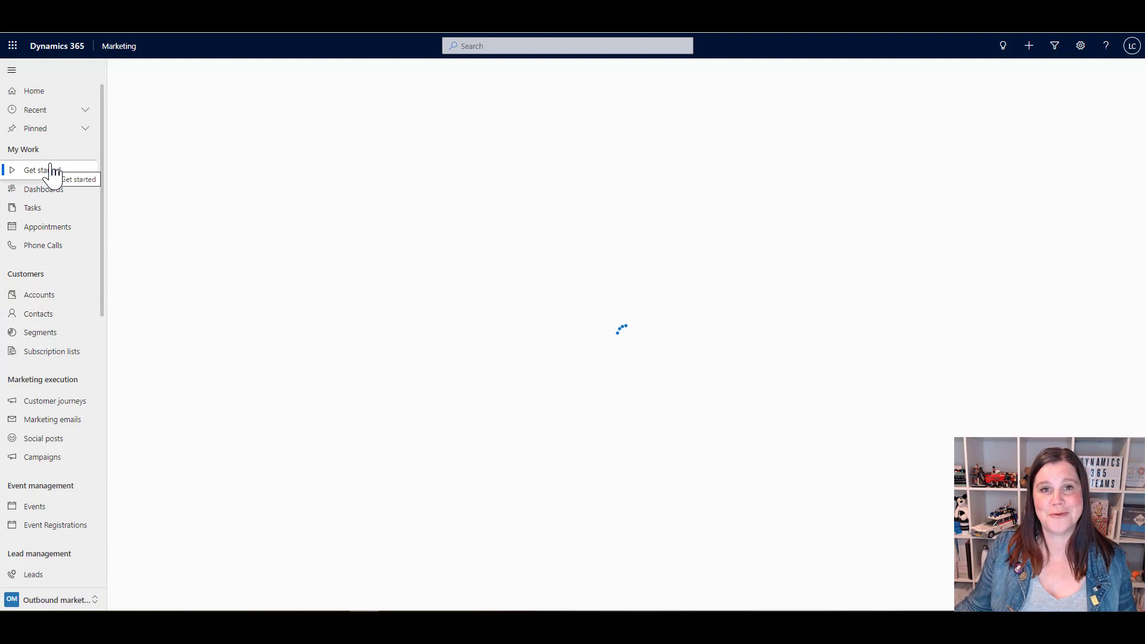